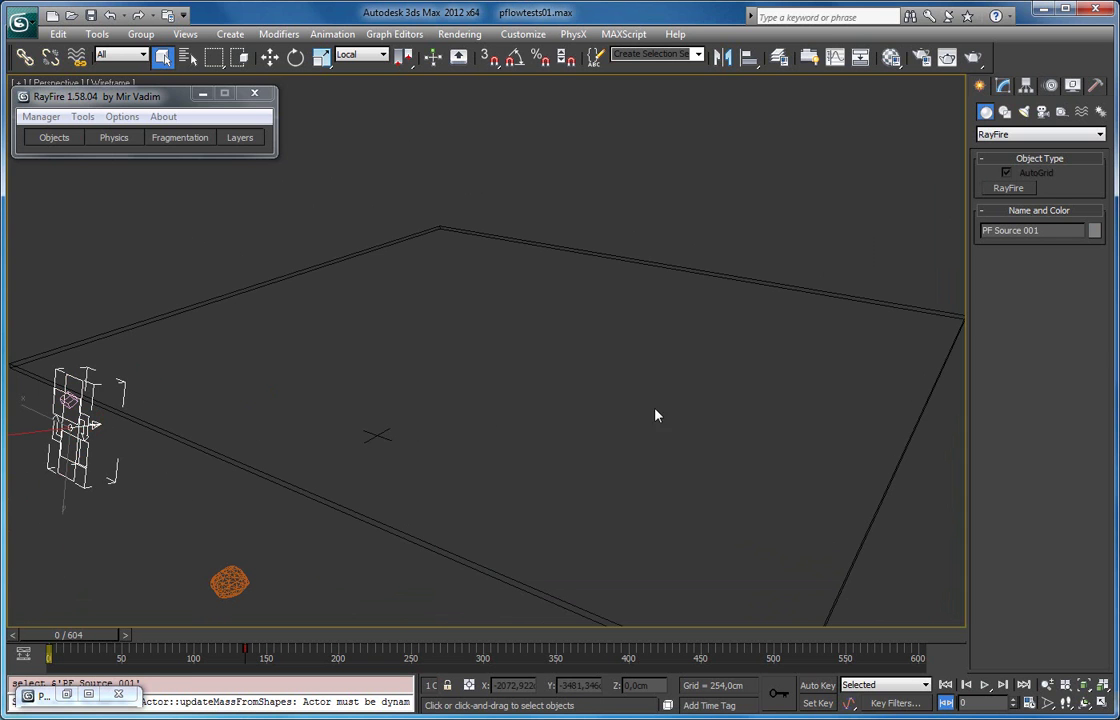
Step: Bring up Particle View beside the emitter and display the scene shaded at frame 28
left_click(65, 695)
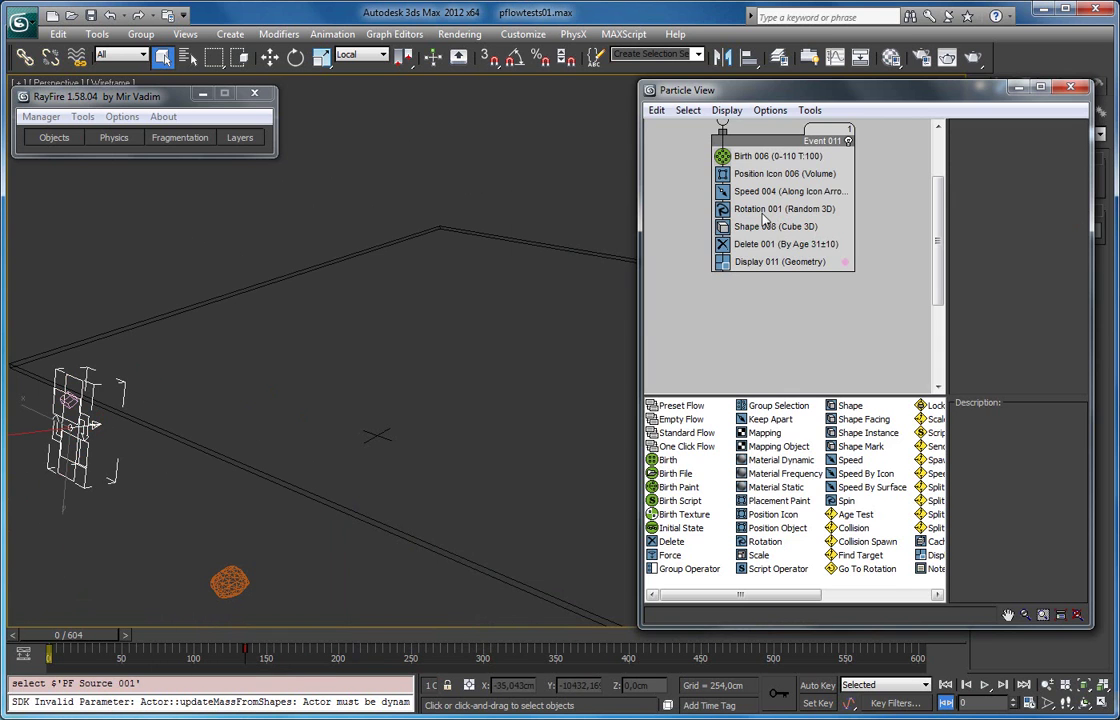
scroll(779, 297, "up", 2)
mouse_move(67, 634)
left_mouse_down()
mouse_move(132, 634)
mouse_move(107, 628)
left_mouse_up()
key("F3")
left_click_drag(800, 90, 616, 77)
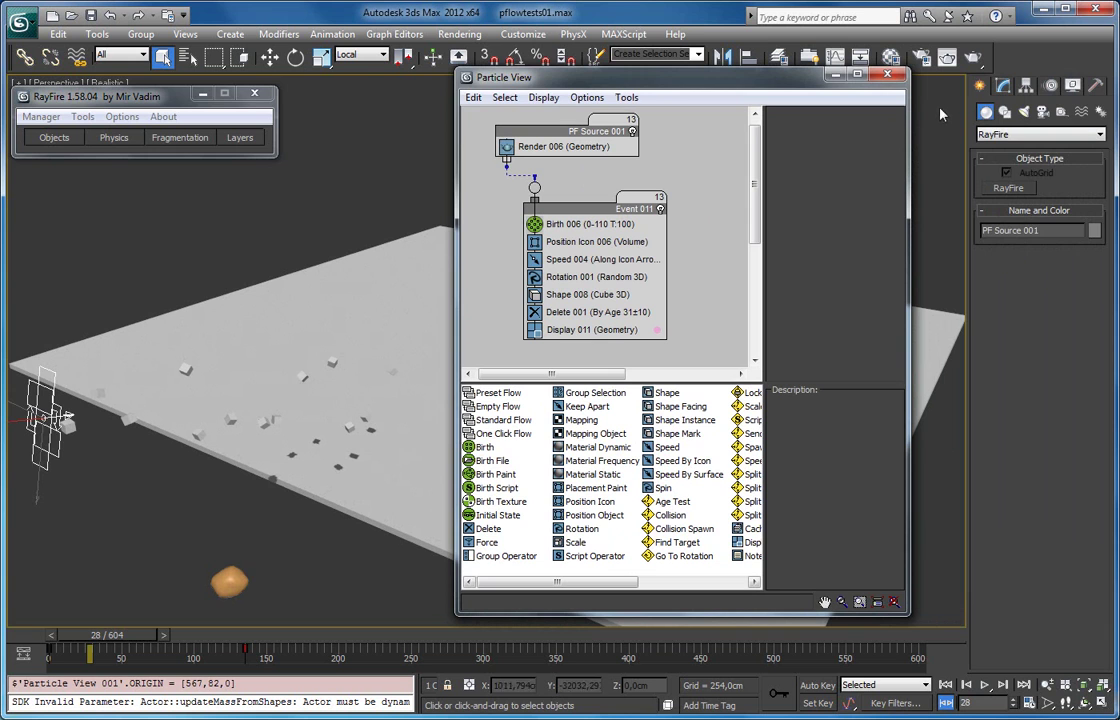
Step: Set the particle source's viewport and render quantity multipliers to 500 percent
left_click(1001, 85)
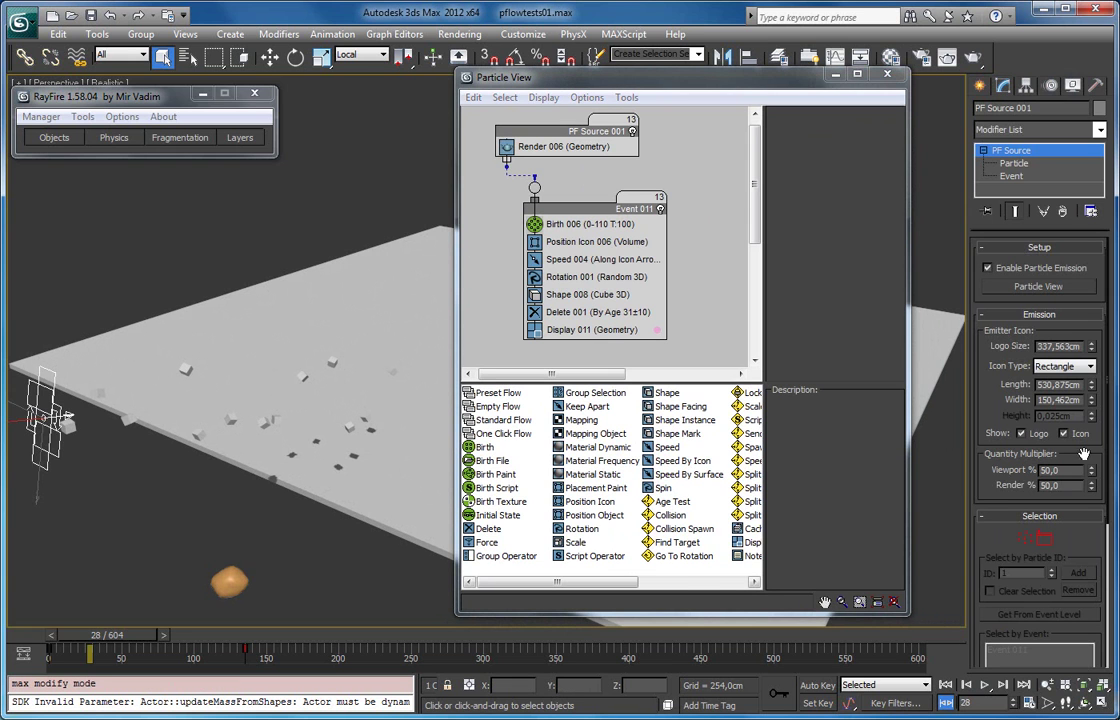
double_click(1052, 470)
type("500")
key("Return")
type("500")
key("Return")
left_click(835, 74)
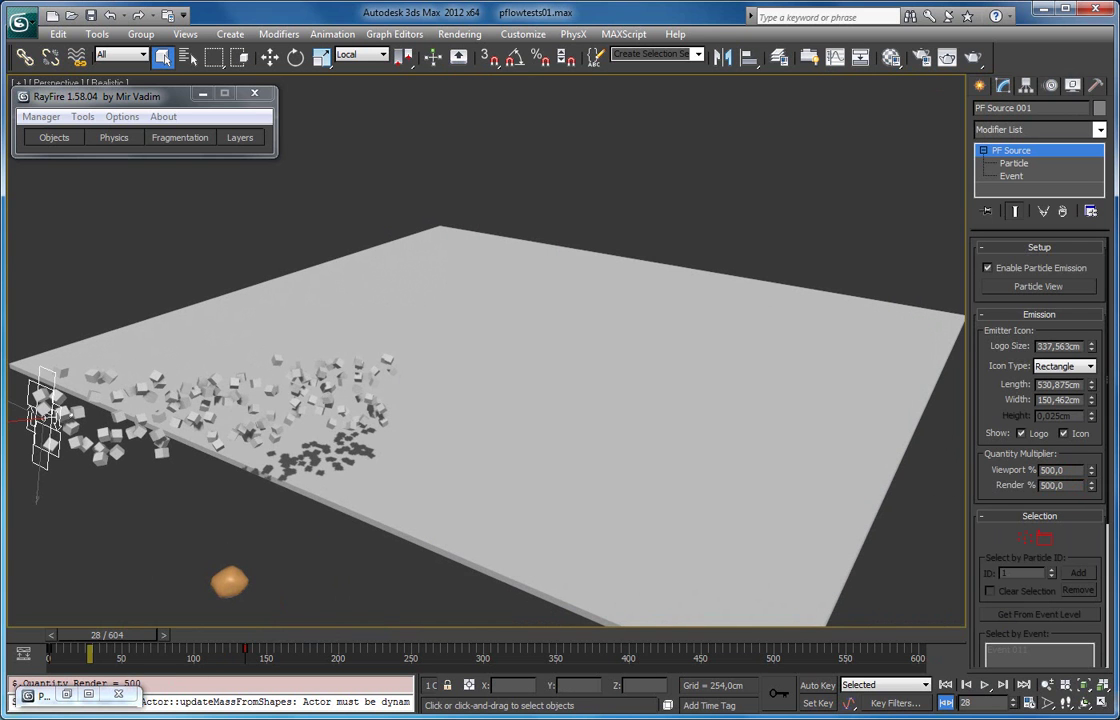
Step: Scrub the timeline to frame 76 and examine the denser stream of cube particles over the ground
left_click_drag(116, 639, 146, 636)
middle_click_drag(330, 437, 514, 502)
scroll(380, 425, "up", 2)
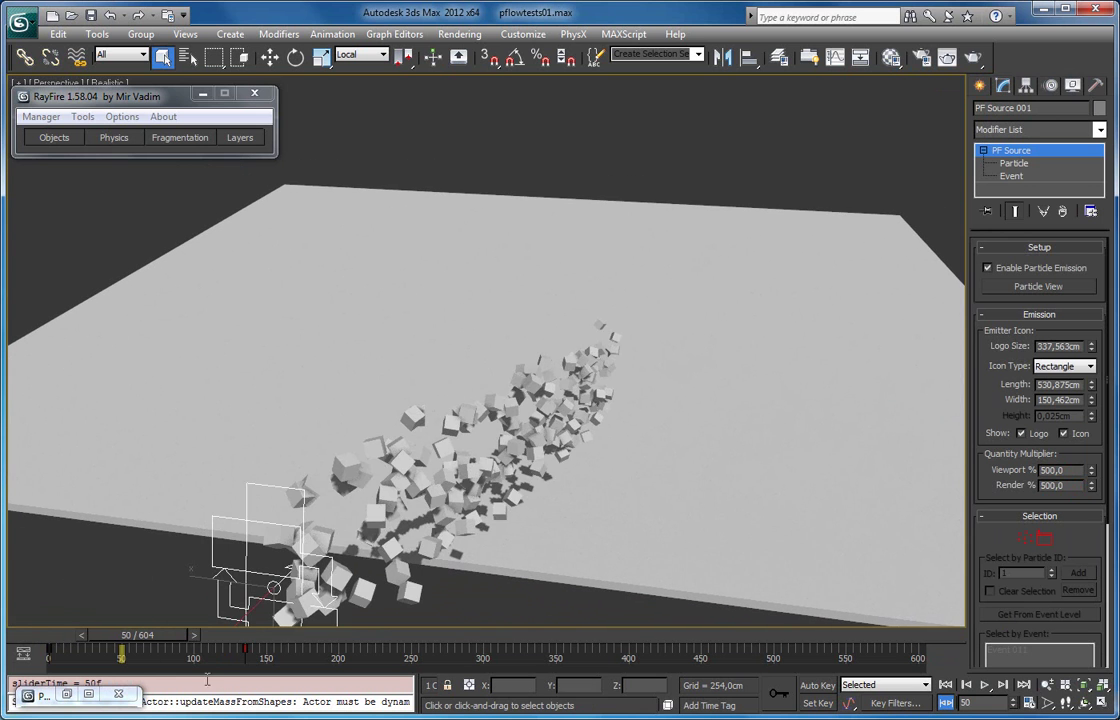
left_click_drag(153, 637, 191, 637)
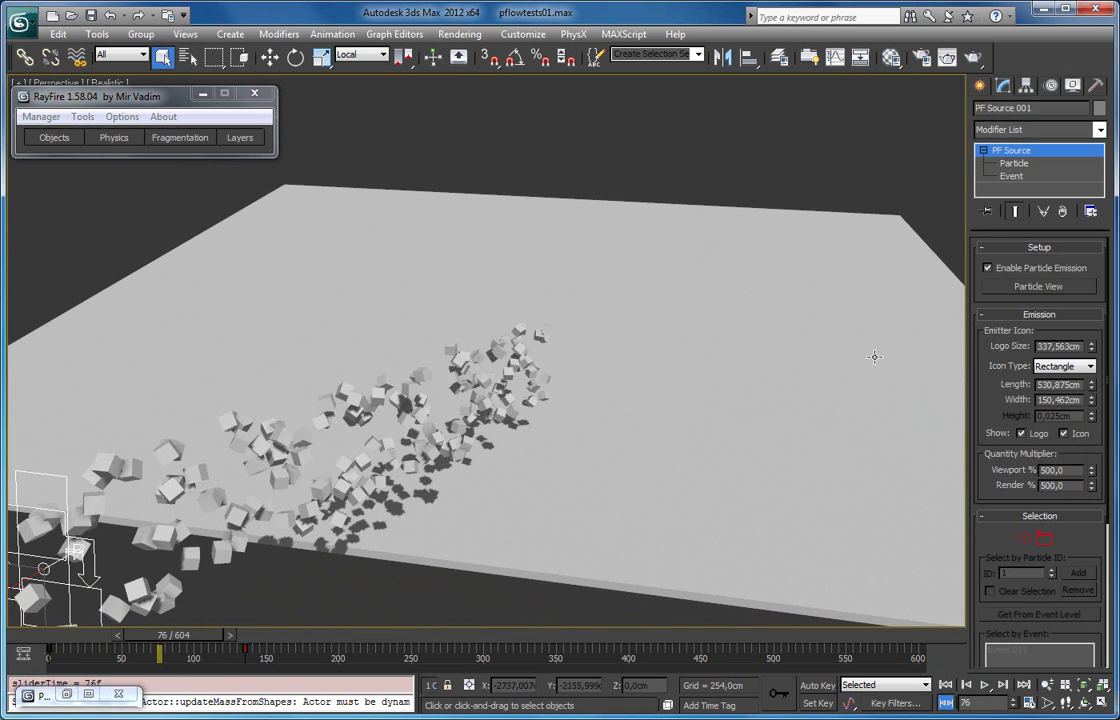
Step: Set the particle Delete operator's life span to 30 and its variation to 0
left_click(1040, 288)
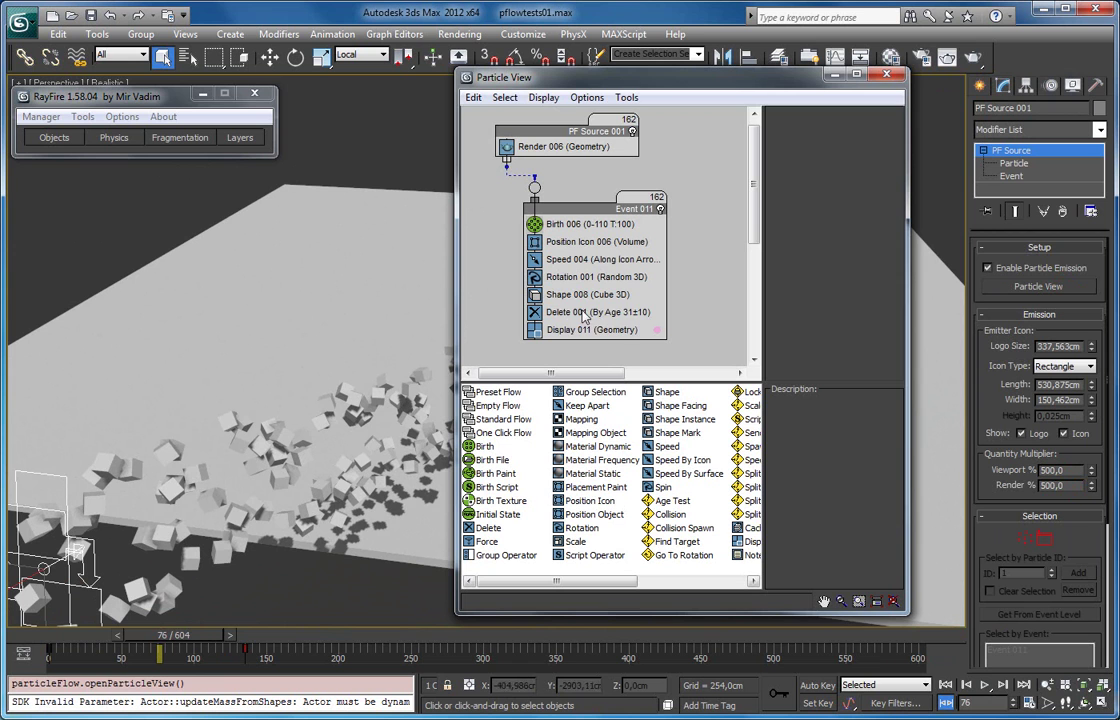
left_click(565, 311)
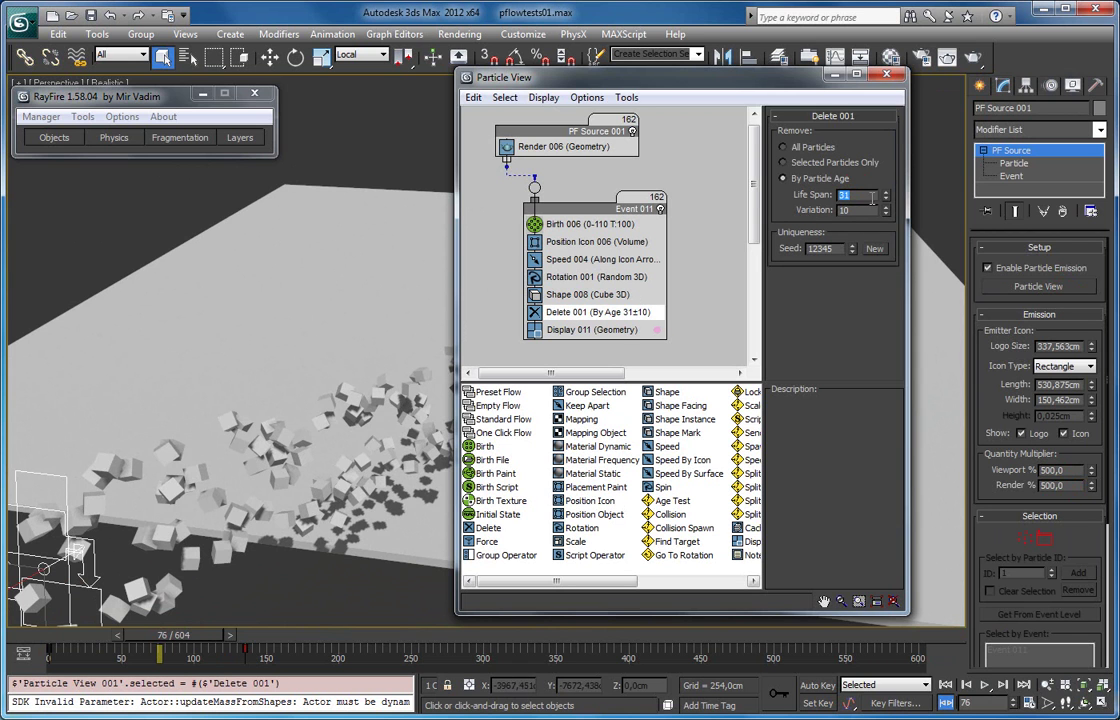
left_click(885, 199)
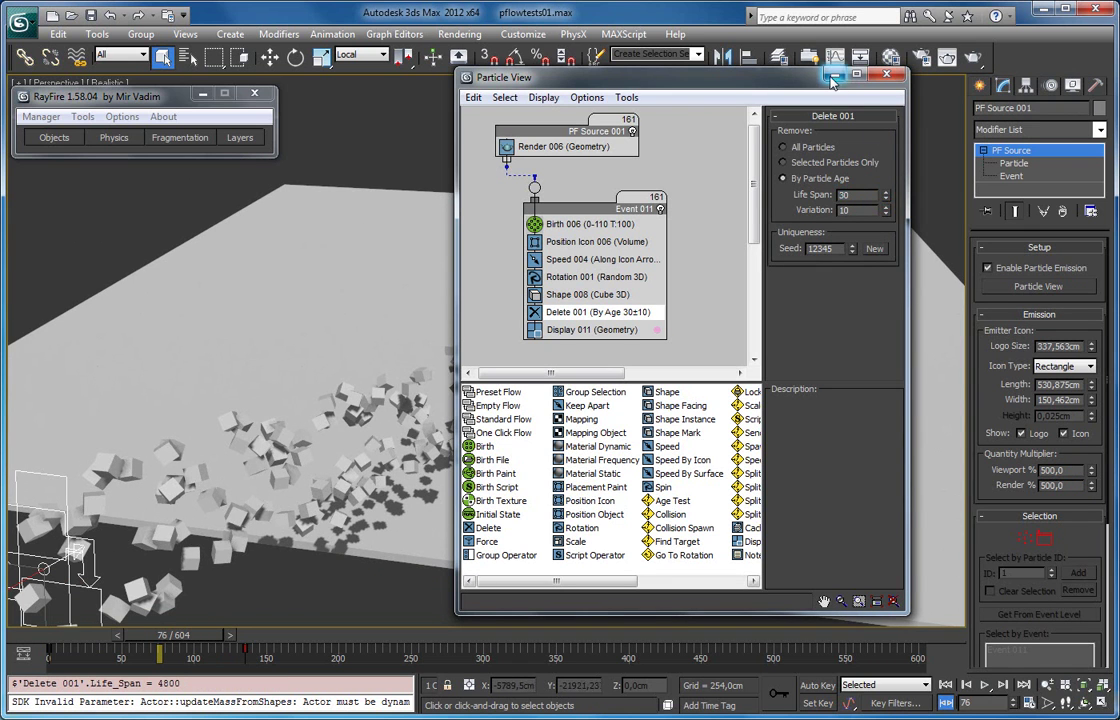
right_click(886, 211)
left_click(835, 76)
Step: Show RayFire's physics settings and add the particle source to the simulation object list
middle_click_drag(708, 108, 406, 371, "alt")
scroll(467, 338, "down", 3)
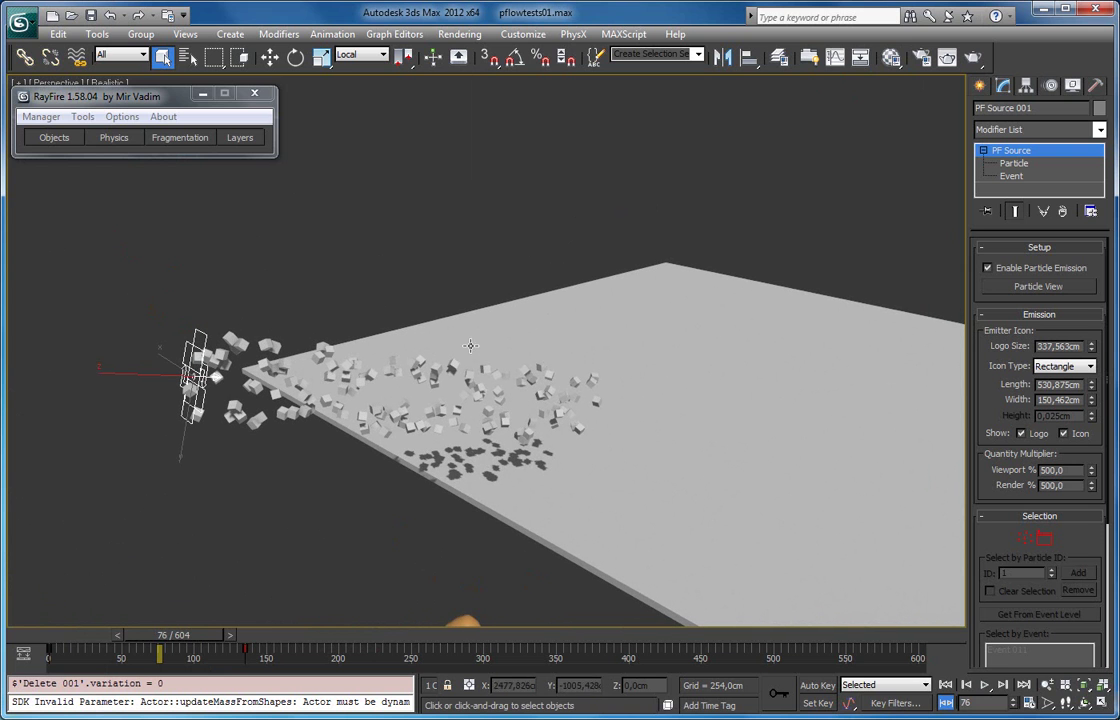
middle_click_drag(387, 280, 446, 347)
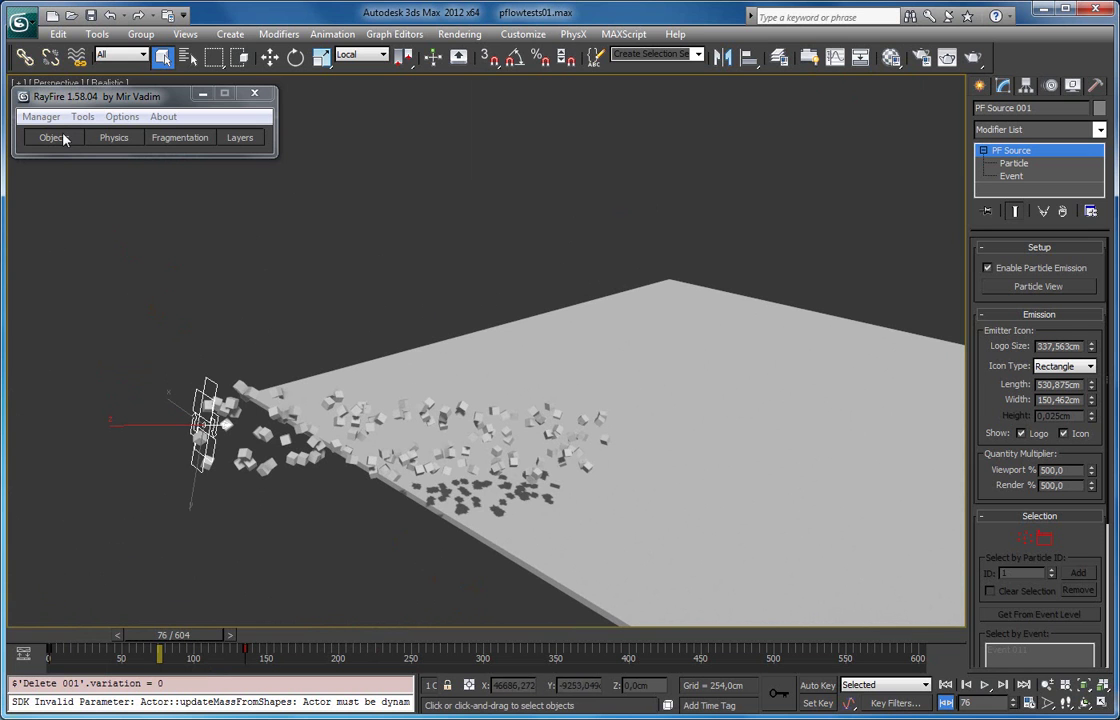
left_click(108, 138)
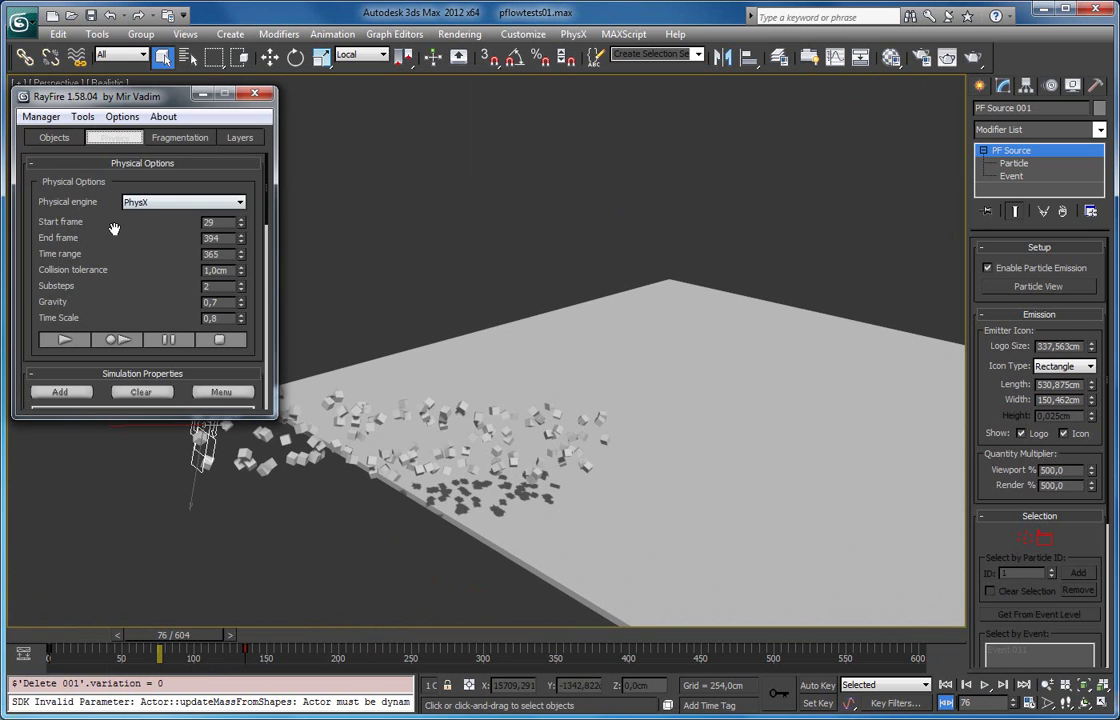
left_click_drag(119, 416, 113, 597)
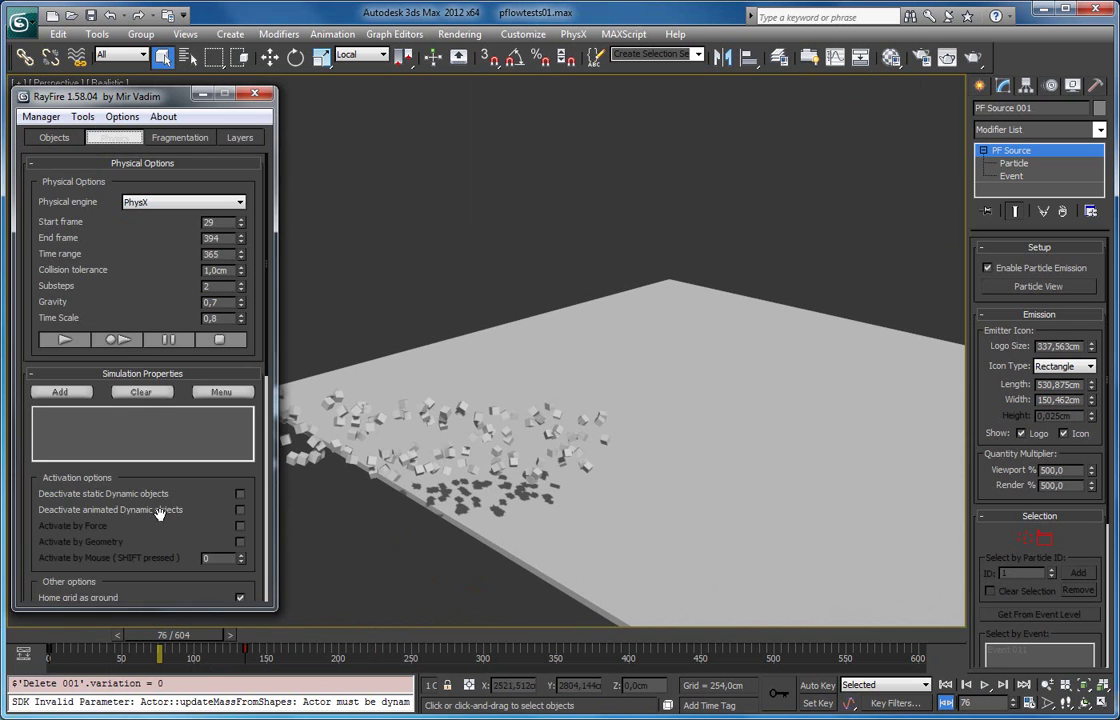
left_click_drag(164, 514, 189, 402)
left_click_drag(148, 352, 128, 449)
middle_click_drag(468, 401, 590, 347)
left_click(462, 220)
left_click(395, 336)
left_click(60, 392)
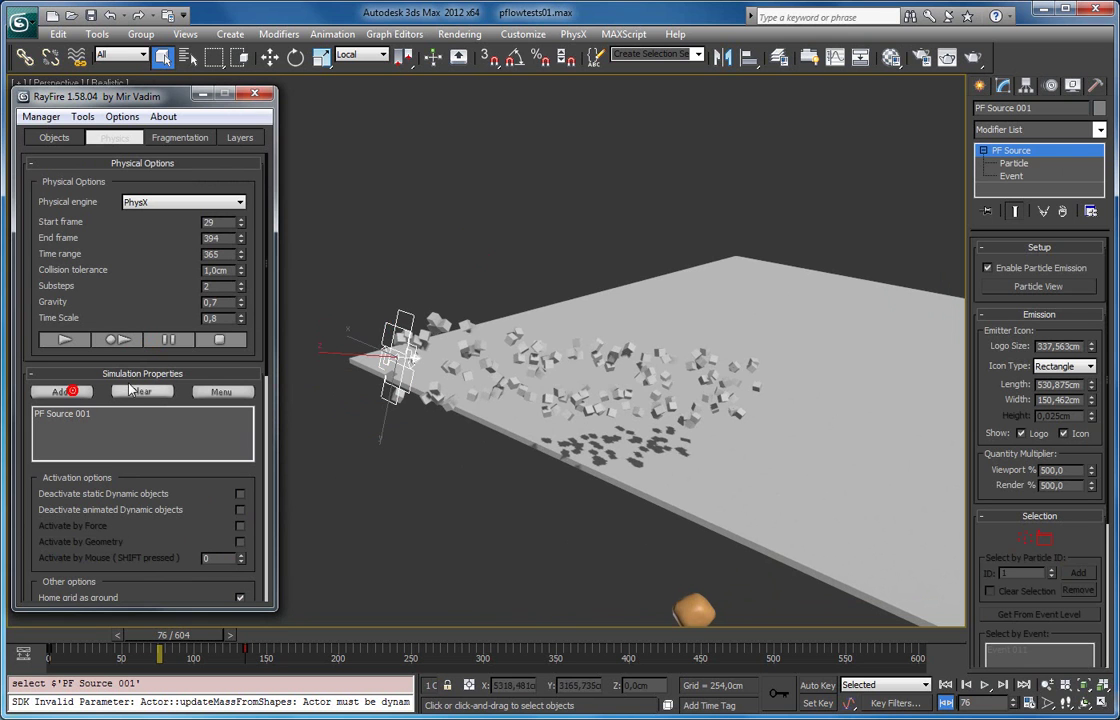
Step: Clear the selection and examine the particle stream near the ground corner up to frame 93
middle_click_drag(549, 293, 478, 304, "alt")
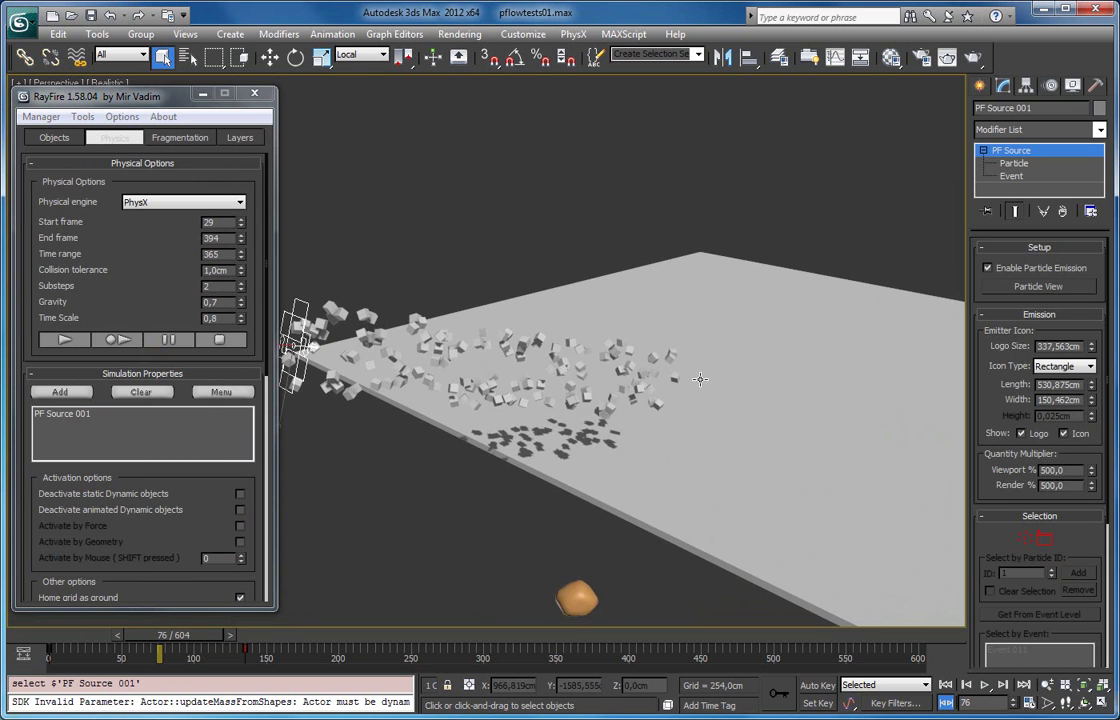
middle_click_drag(678, 239, 501, 195, "alt")
left_click(425, 146)
middle_click_drag(607, 260, 406, 178)
scroll(406, 178, "up", 6)
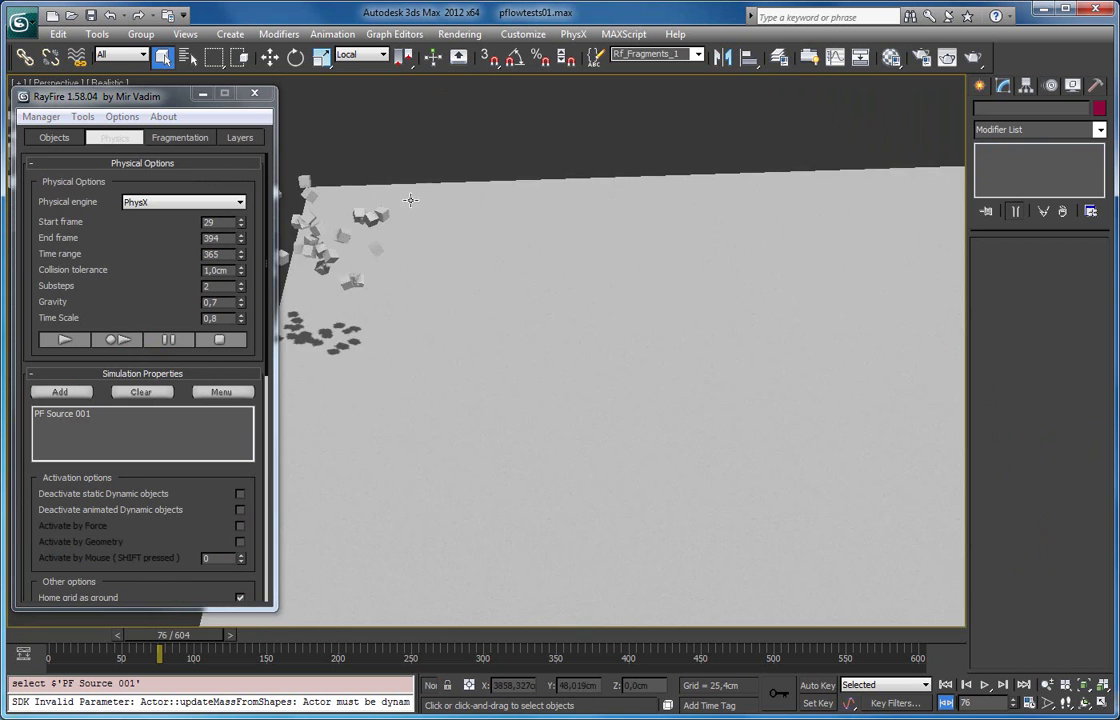
left_click_drag(204, 641, 228, 643)
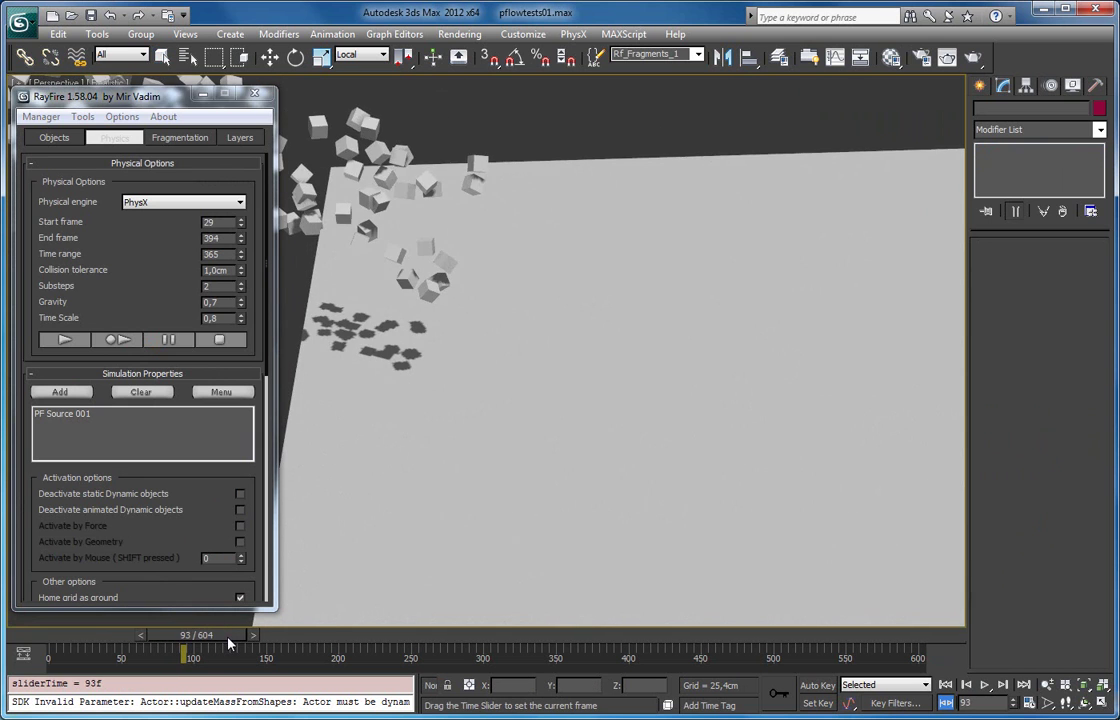
Step: Bake the PhysX simulation with the particle source in RayFire, keeping the ground plane in view
left_click_drag(129, 102, 972, 121)
scroll(425, 250, "down", 6)
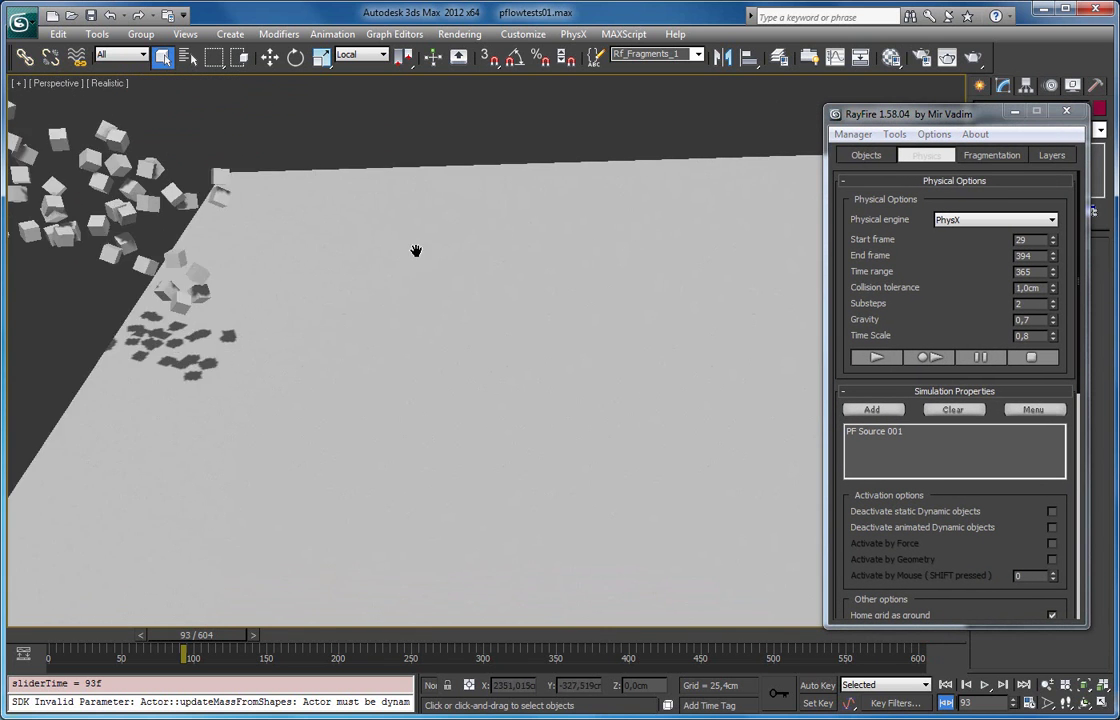
middle_click_drag(473, 280, 500, 305, "alt")
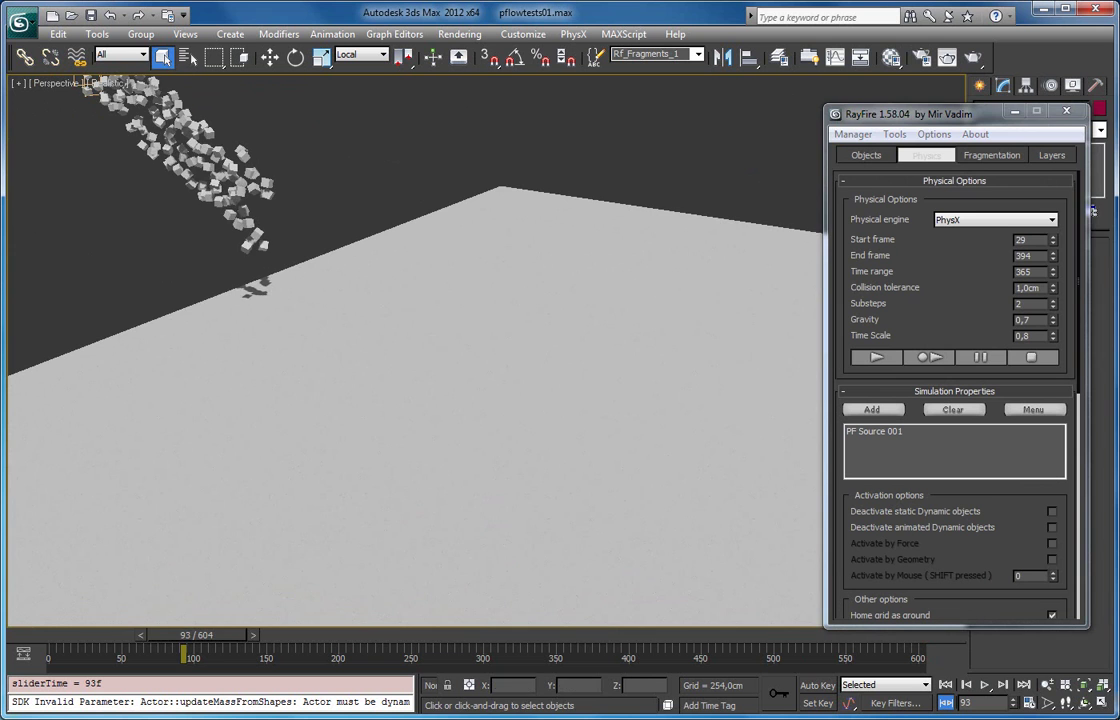
left_click(916, 360)
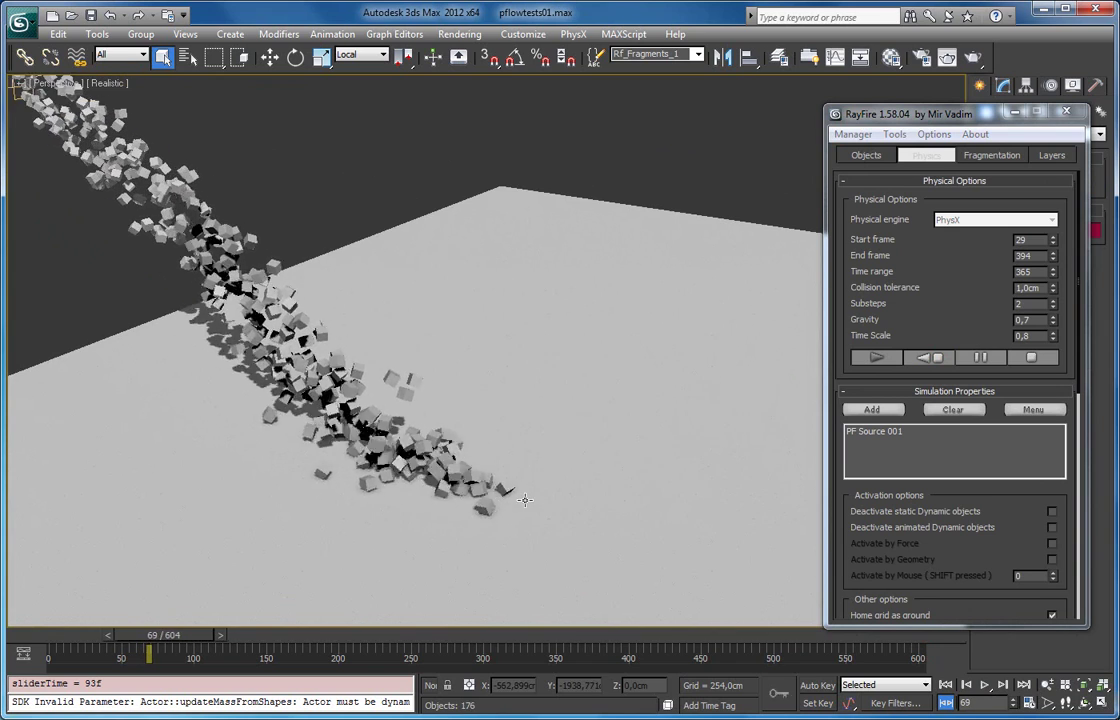
Step: Watch the simulated cubes pile up on the ground plane, moving and collapsing the RayFire window for a clear view
middle_click_drag(628, 555, 586, 453)
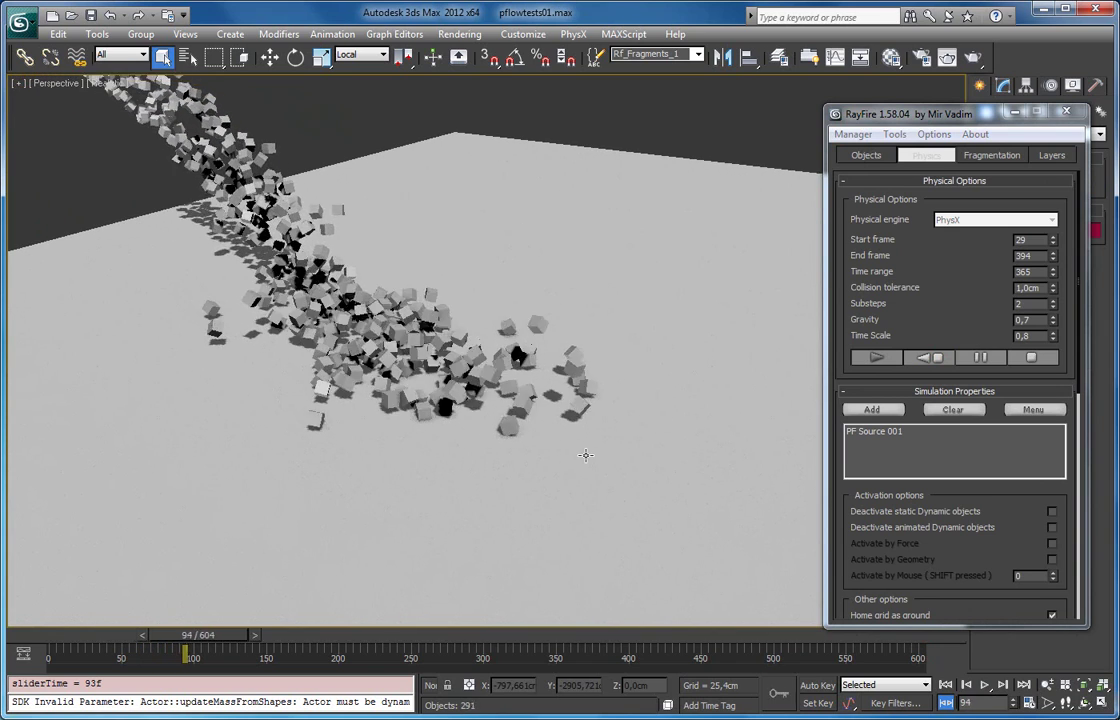
left_click(447, 343)
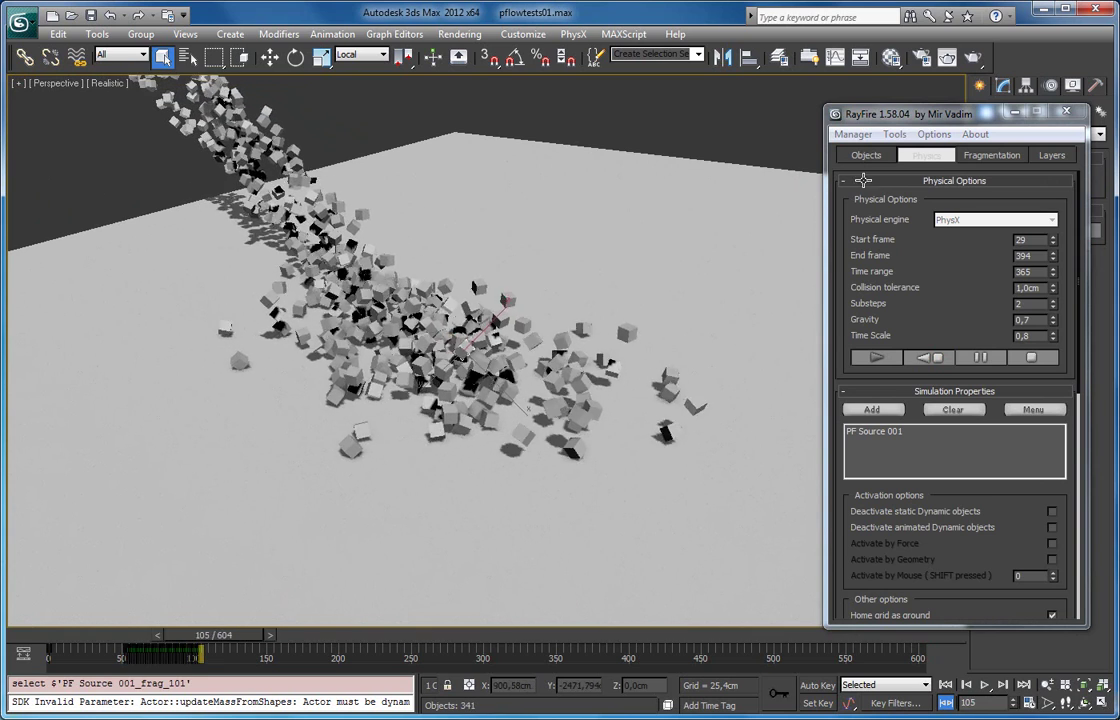
left_click_drag(877, 113, 882, 263)
left_click(1001, 88)
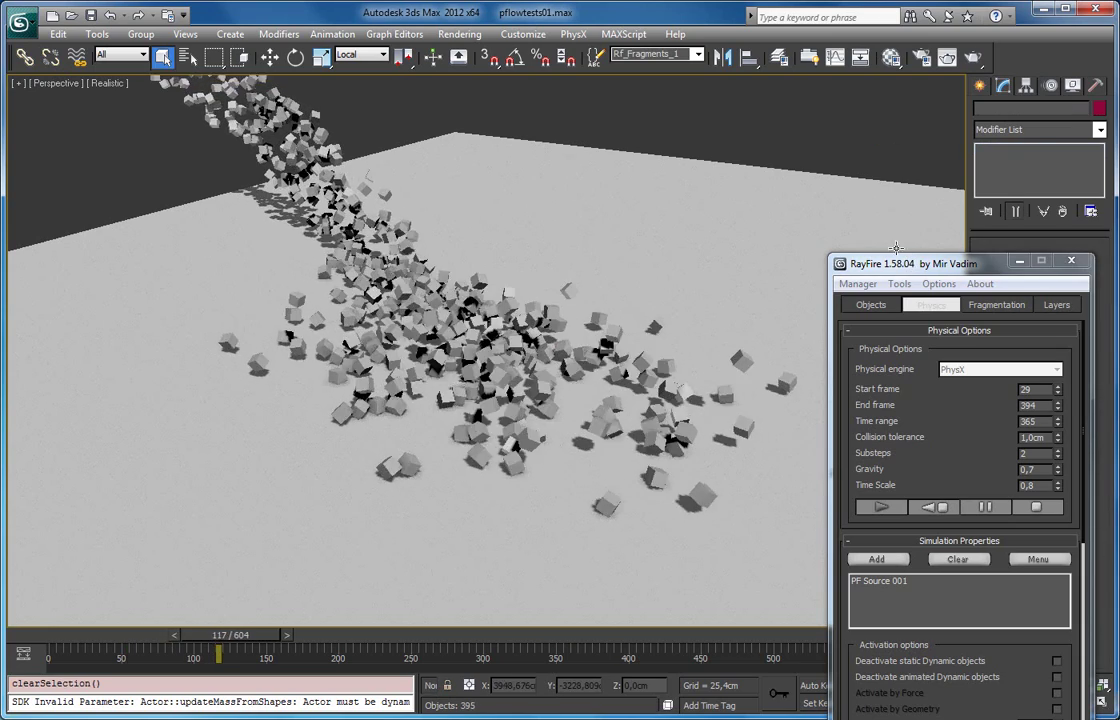
left_click_drag(895, 268, 70, 144)
left_click(96, 177)
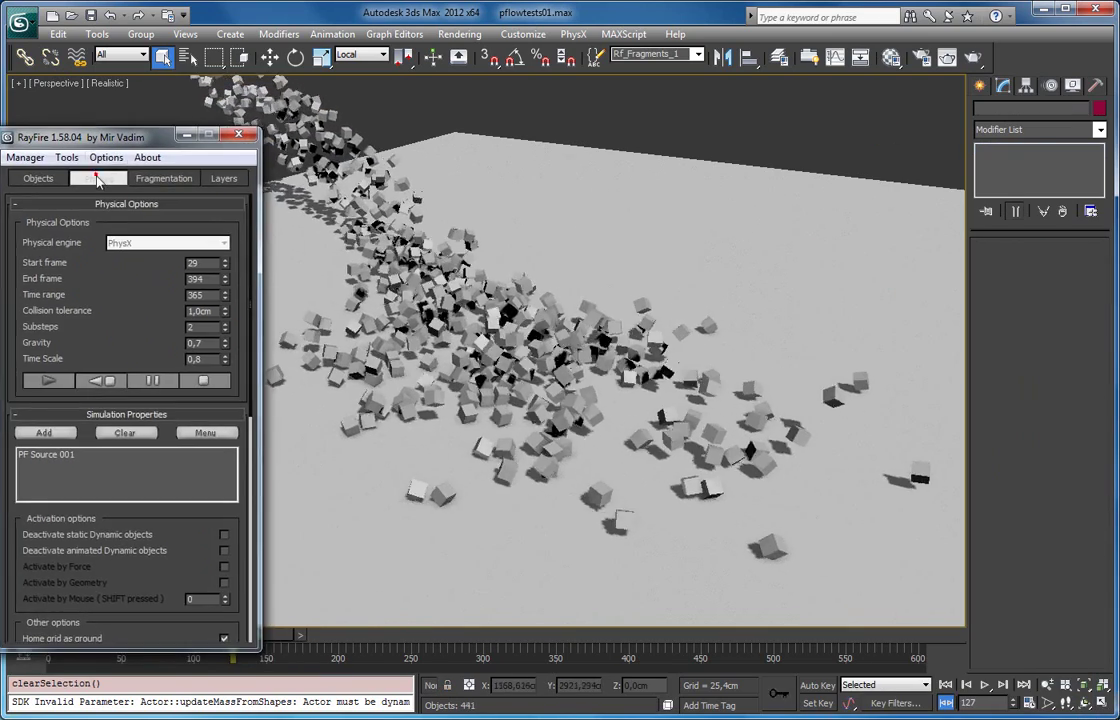
left_click(92, 176)
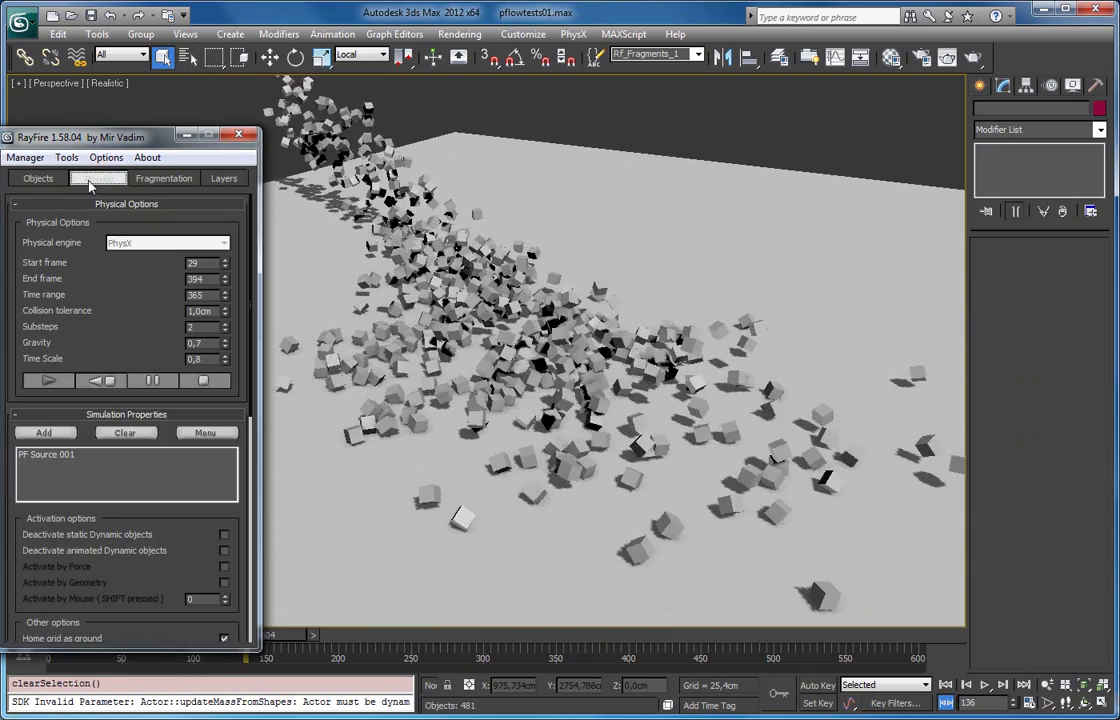
left_click(89, 182)
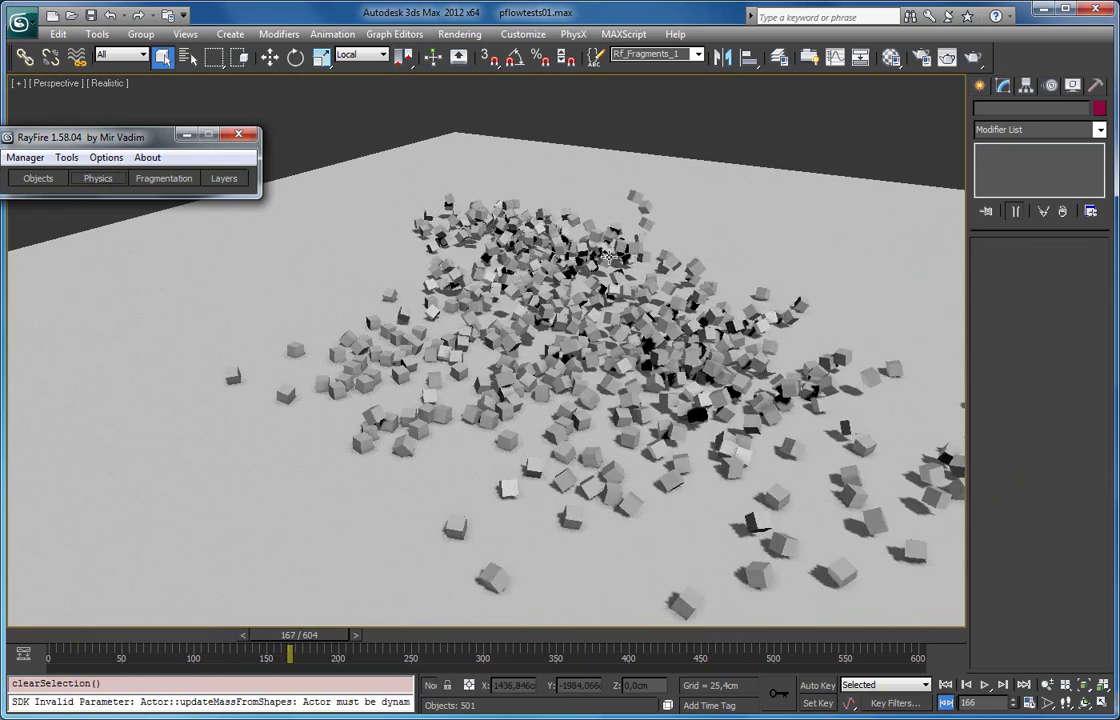
scroll(623, 298, "down", 3)
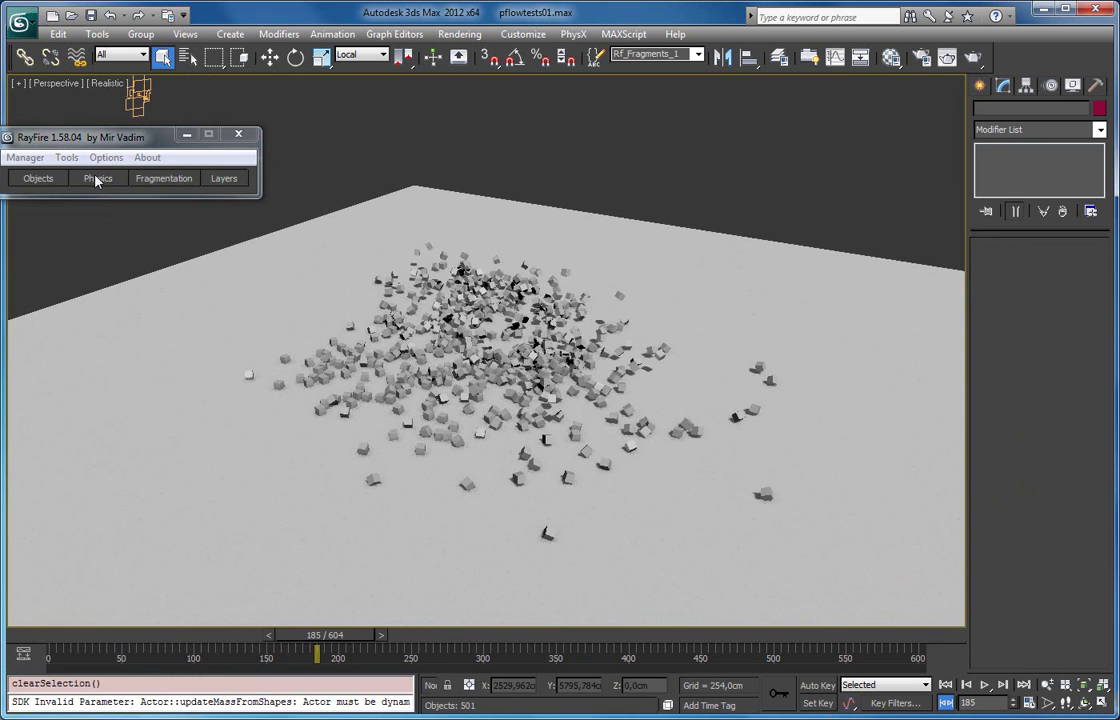
Step: Stop the running RayFire simulation and return the timeline to frame 4
left_click(92, 180)
left_click(203, 382)
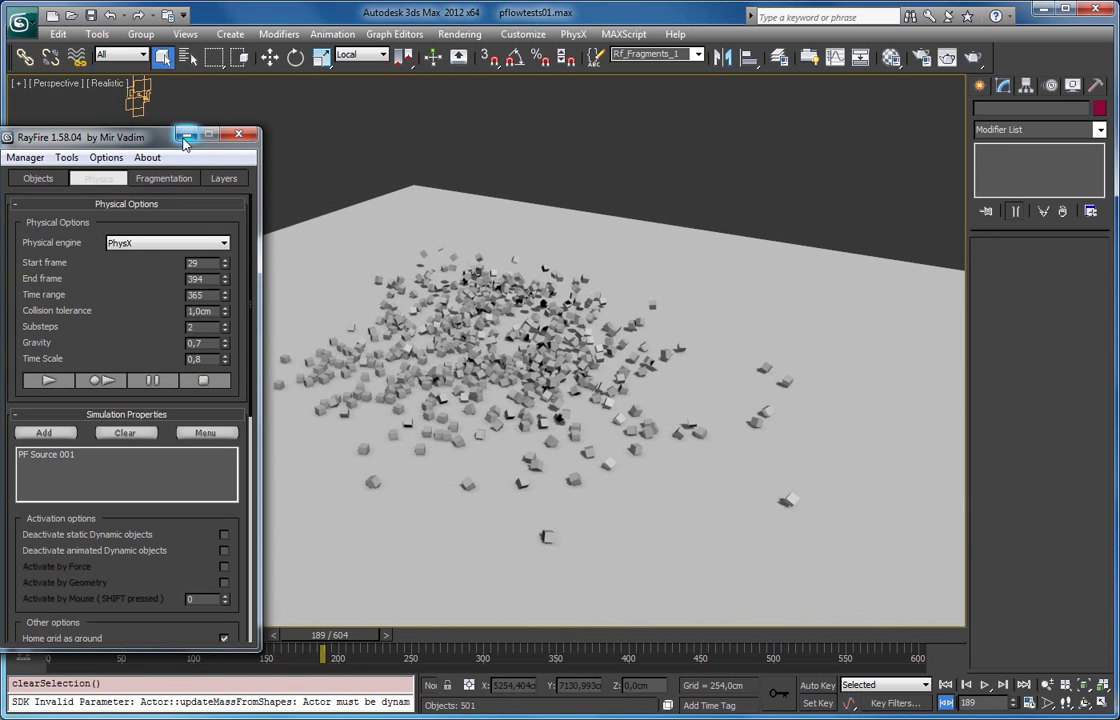
left_click(100, 179)
left_click(58, 651)
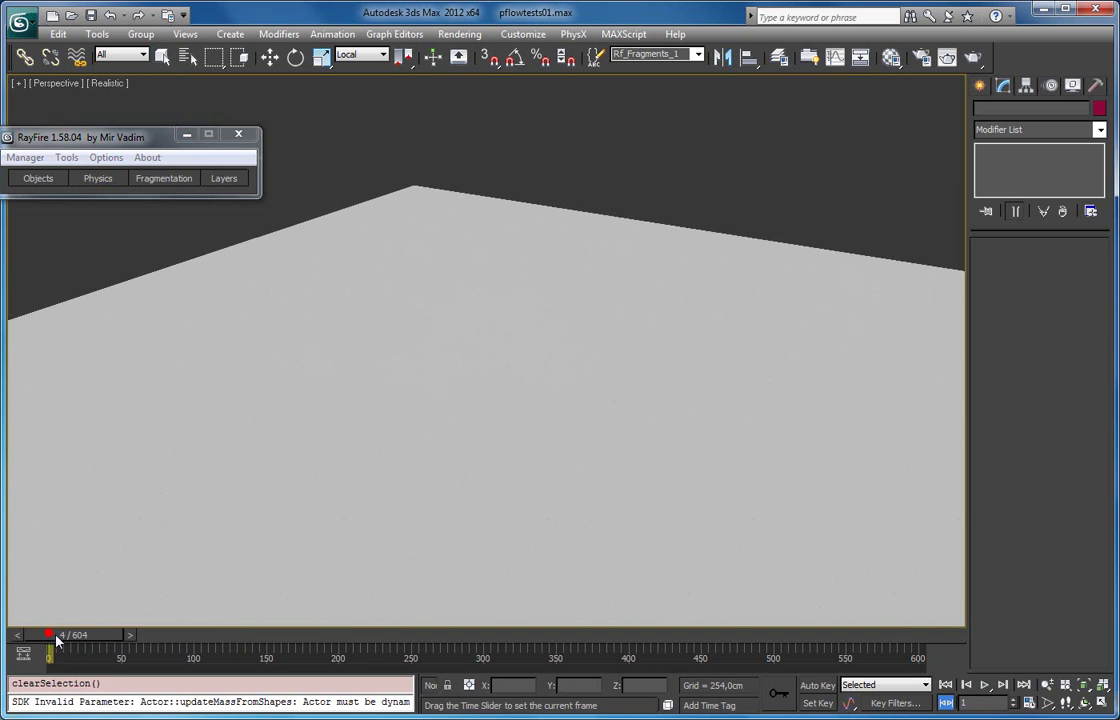
Step: Switch the viewport to wireframe and select all of the baked cube fragments without the ground box
middle_click_drag(272, 243, 457, 277, "alt")
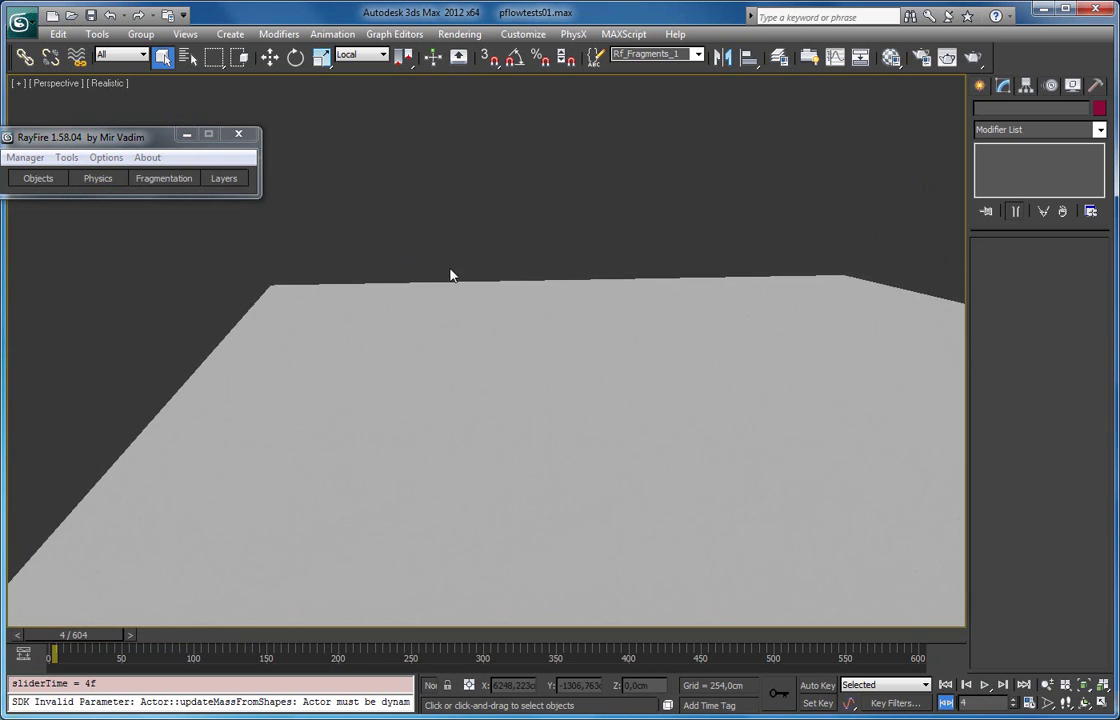
key("F3")
middle_click_drag(365, 230, 391, 160, "alt")
left_click_drag(484, 283, 485, 280)
middle_click_drag(490, 205, 470, 215, "alt")
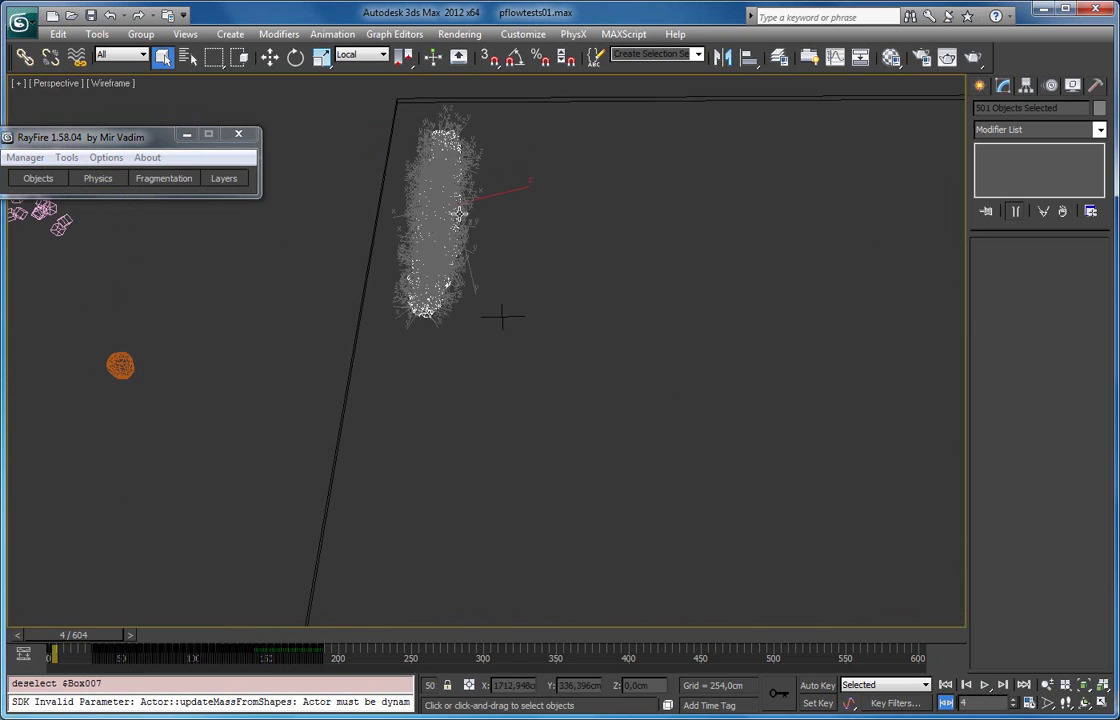
key("shift+z")
key("shift+z")
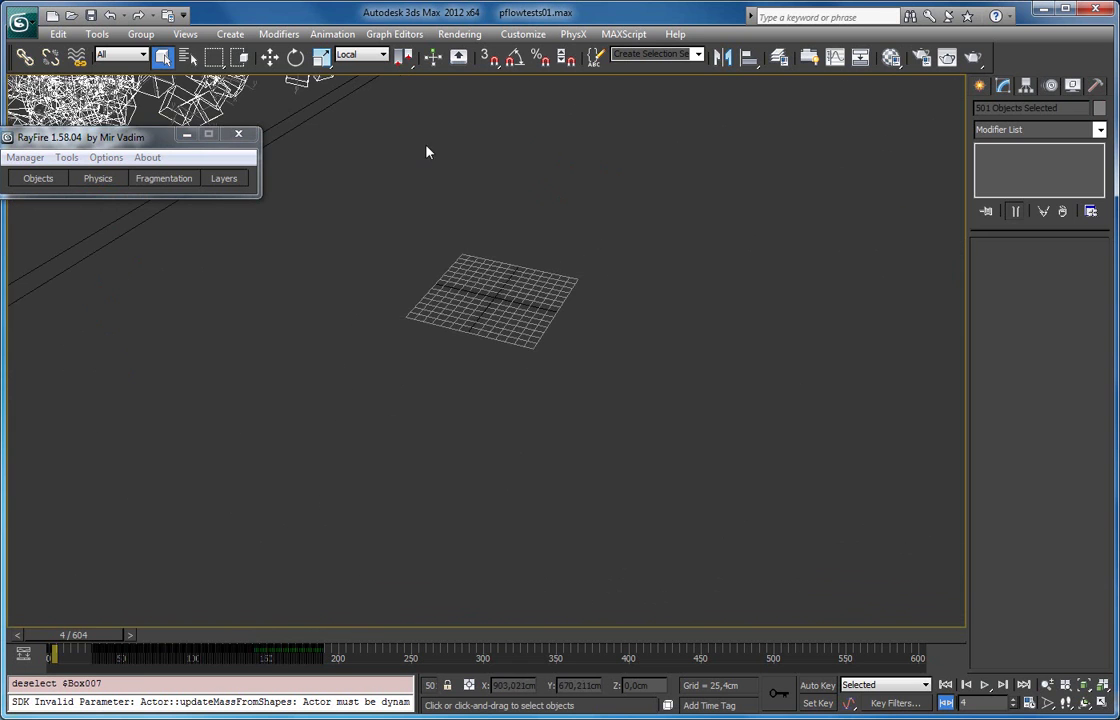
Step: Check the visibility setting in a single cube fragment's object properties and examine that fragment up close
scroll(467, 262, "down", 5)
left_click(442, 290)
right_click(451, 287)
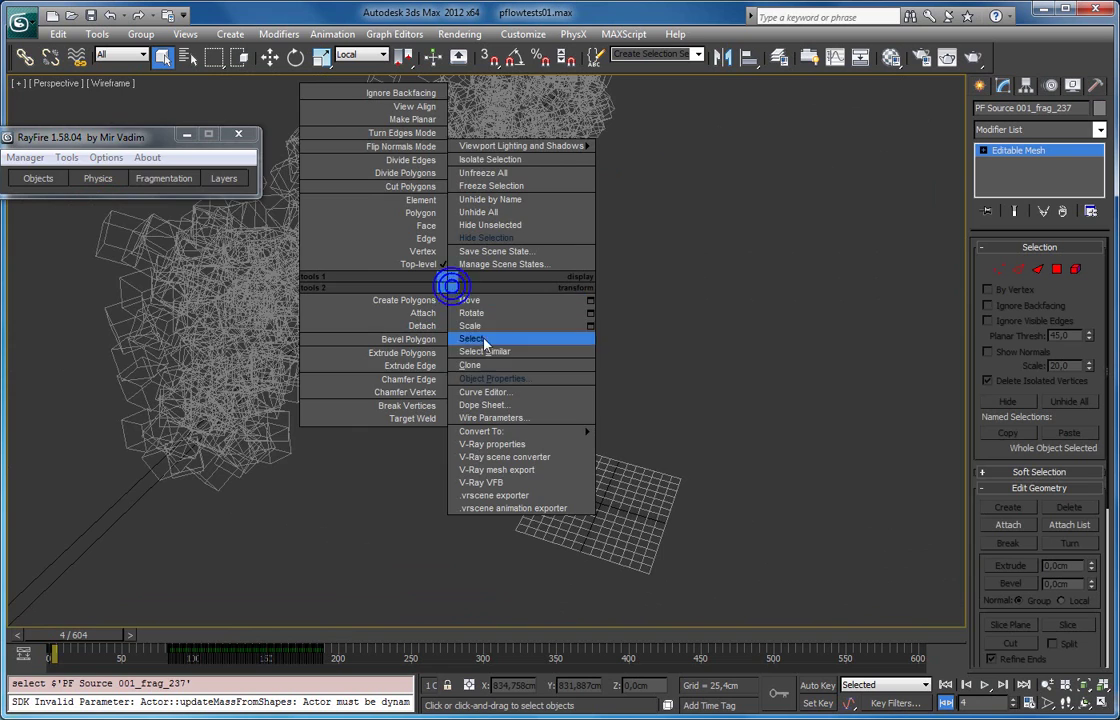
left_click(493, 379)
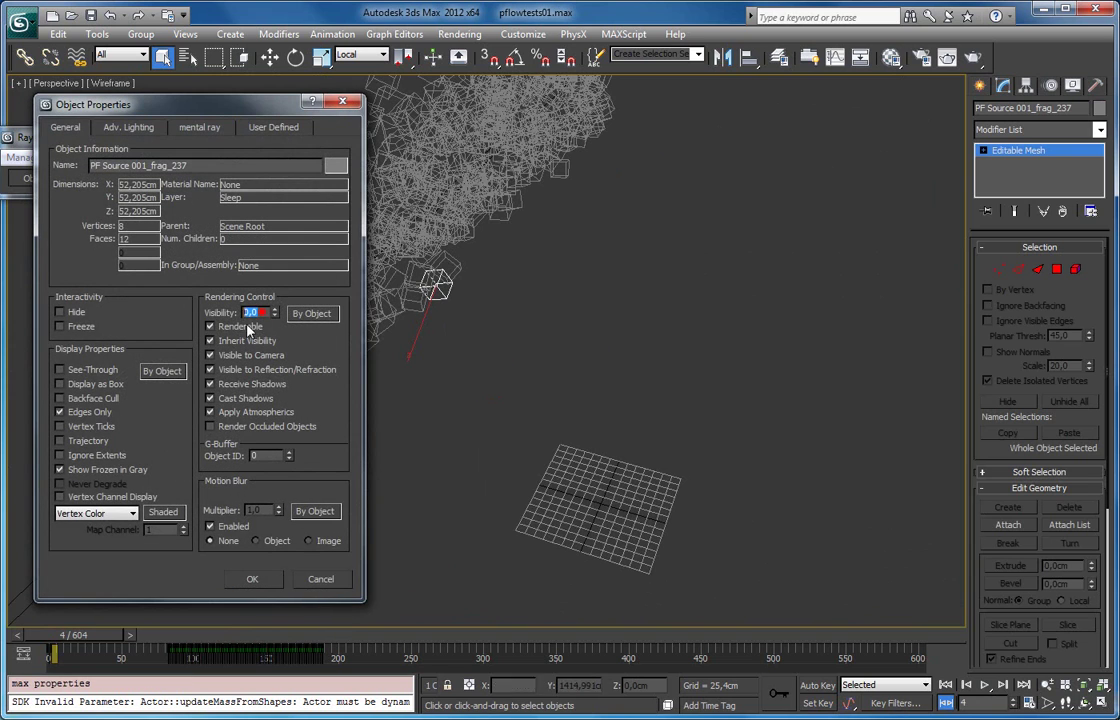
left_click(341, 103)
middle_click_drag(342, 475, 462, 330, "alt")
key("z")
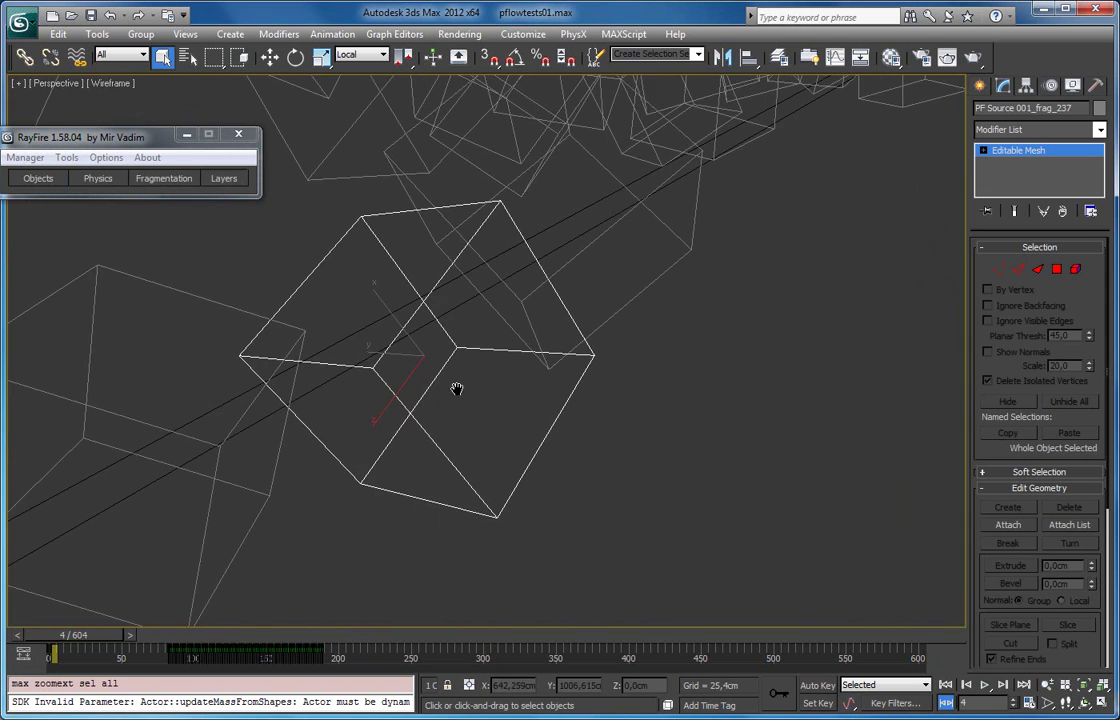
Step: Advance the timeline to frame 83 and select the single baked cube fragment near the particle stream
key("F3")
key("F3")
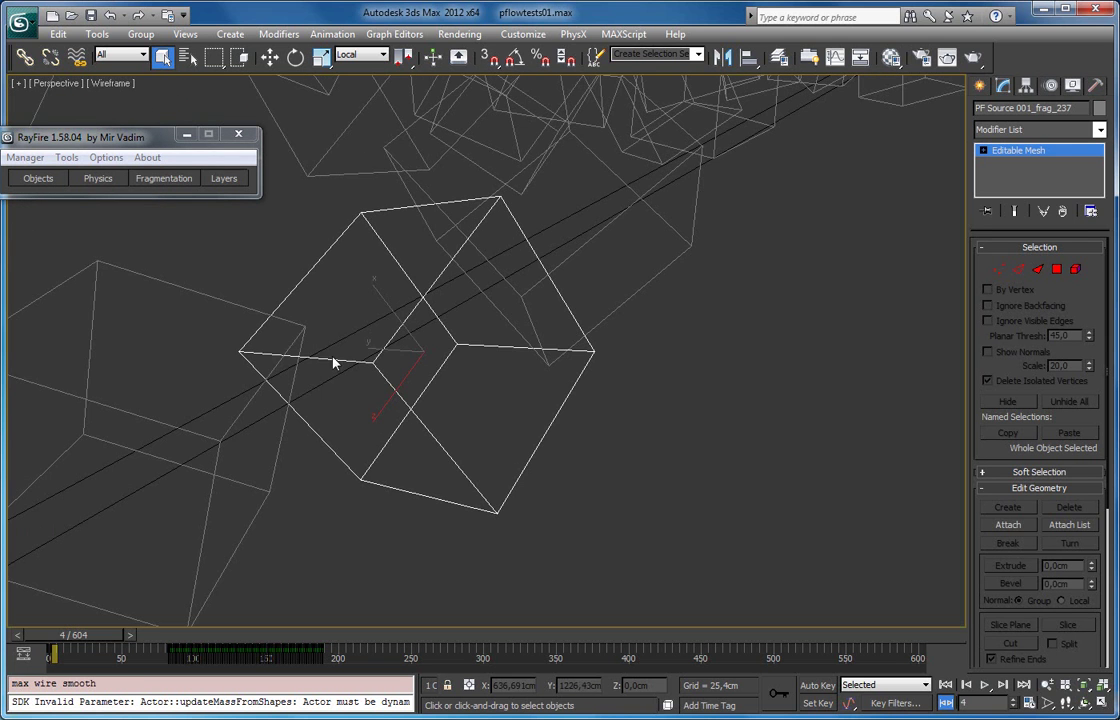
left_click_drag(86, 647, 198, 653)
middle_click_drag(420, 440, 262, 304, "alt")
left_click(256, 302)
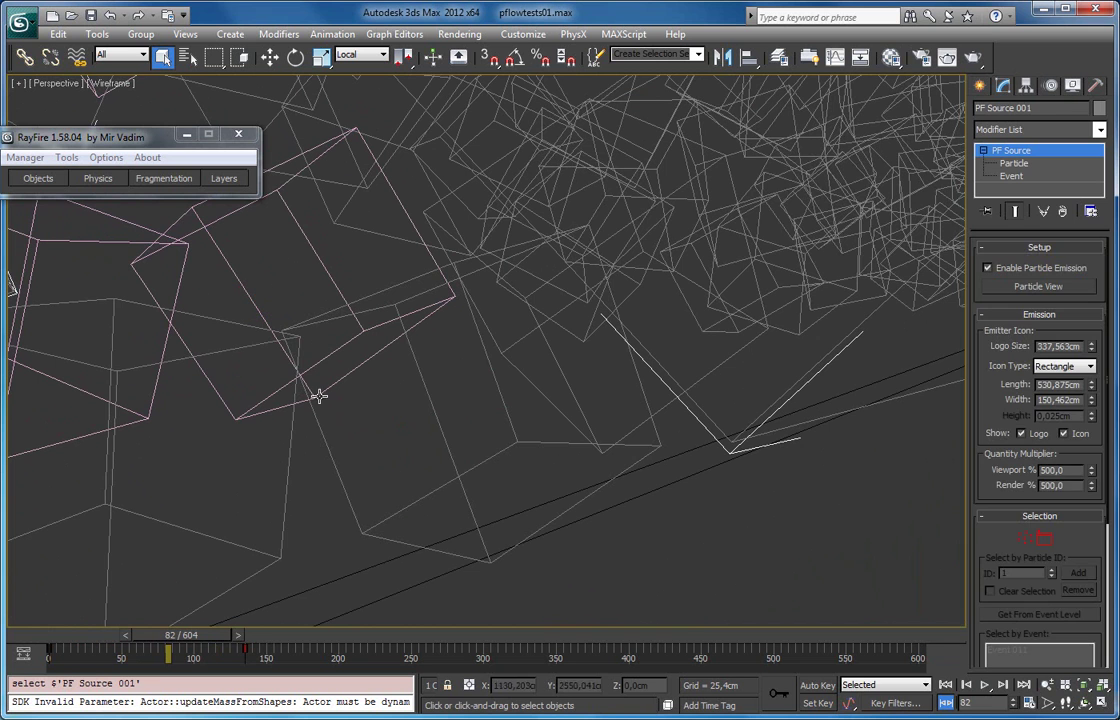
left_click(447, 481)
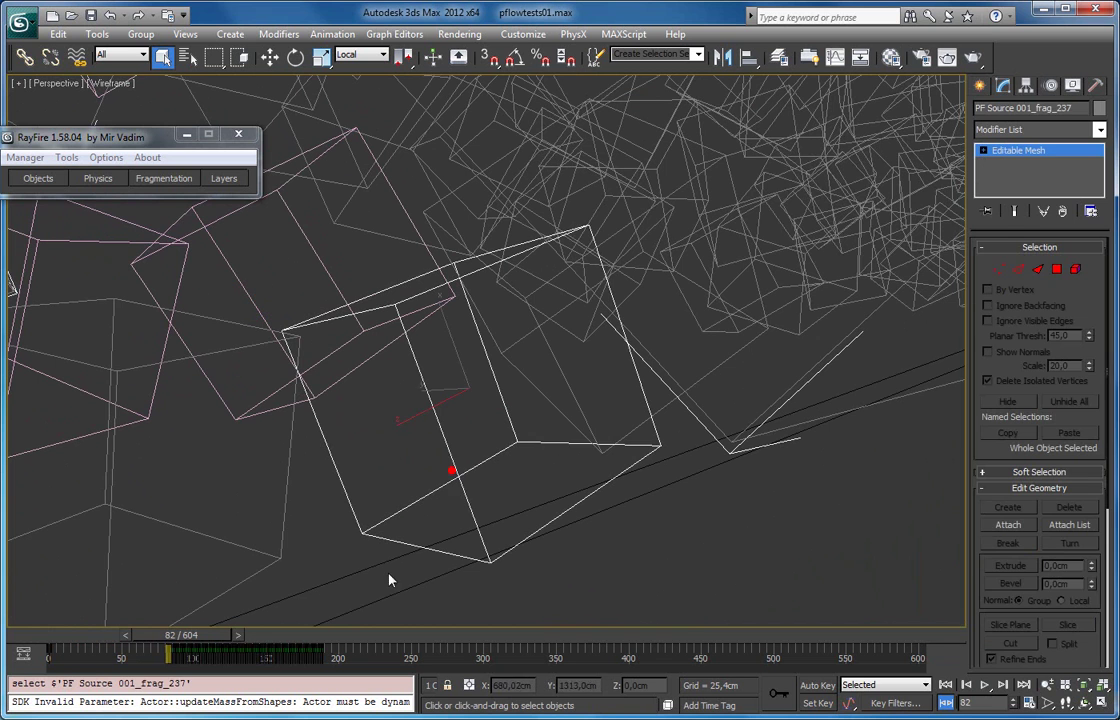
left_click(239, 636)
Step: Switch the viewport to shaded display and check the visibility value in the selected cube fragment's object properties
key("F3")
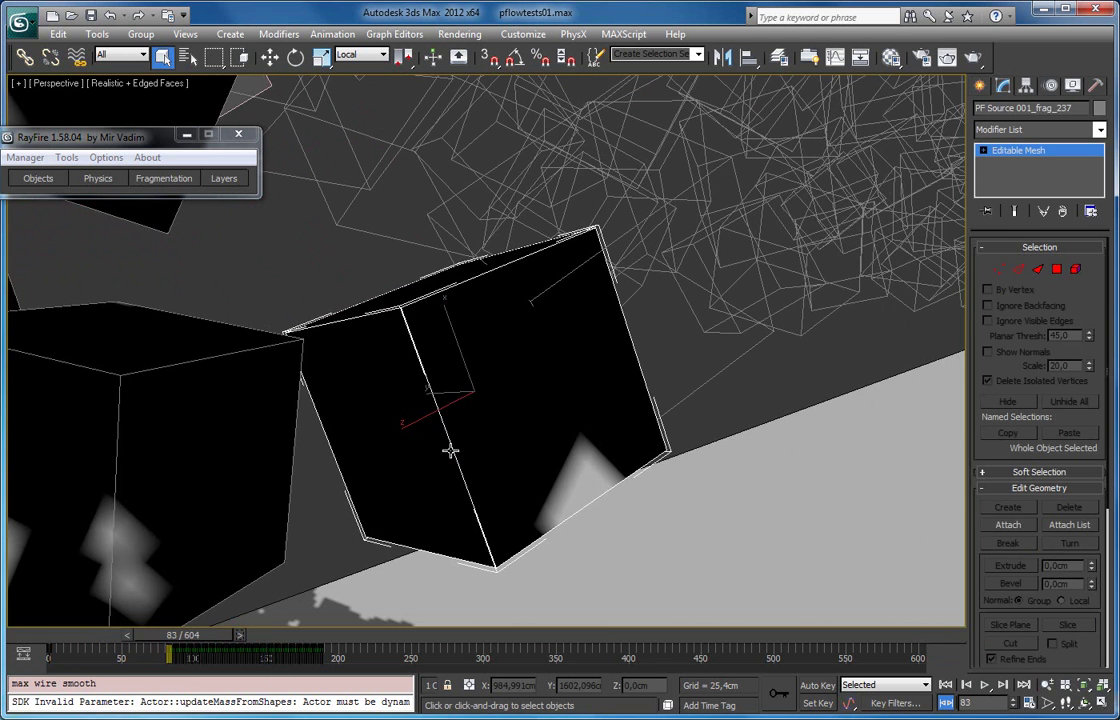
right_click(457, 408)
left_click(515, 506)
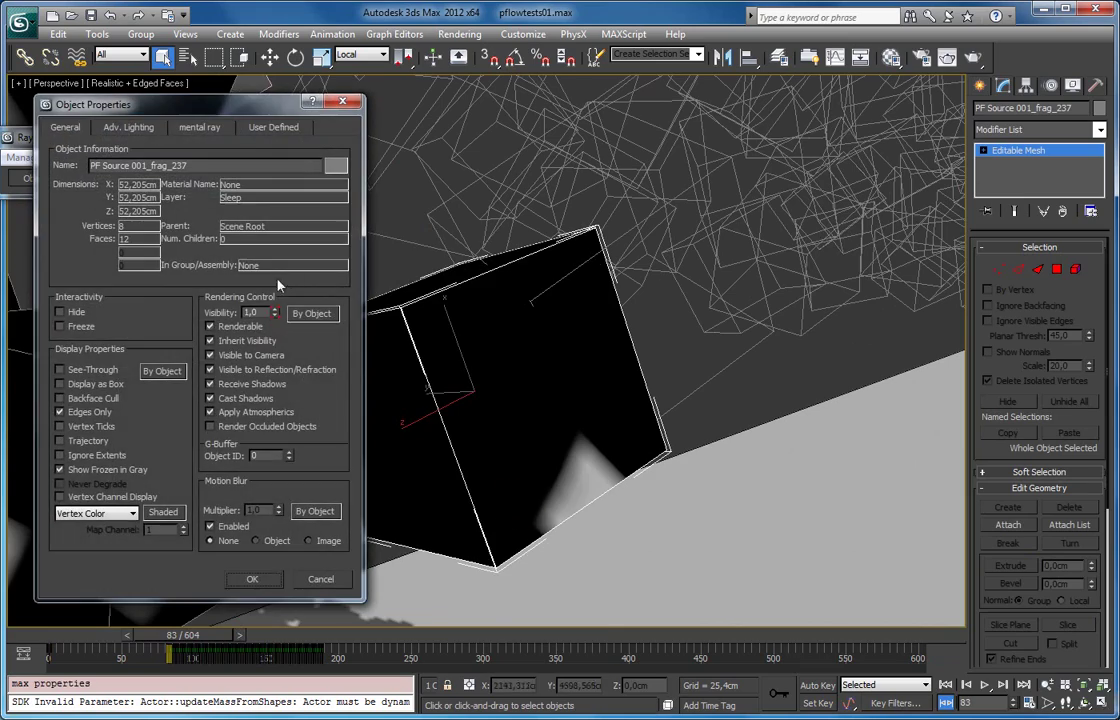
left_click(315, 583)
Step: Play the baked cube animation with the whole particle stream and ground box in view
scroll(355, 467, "down", 5)
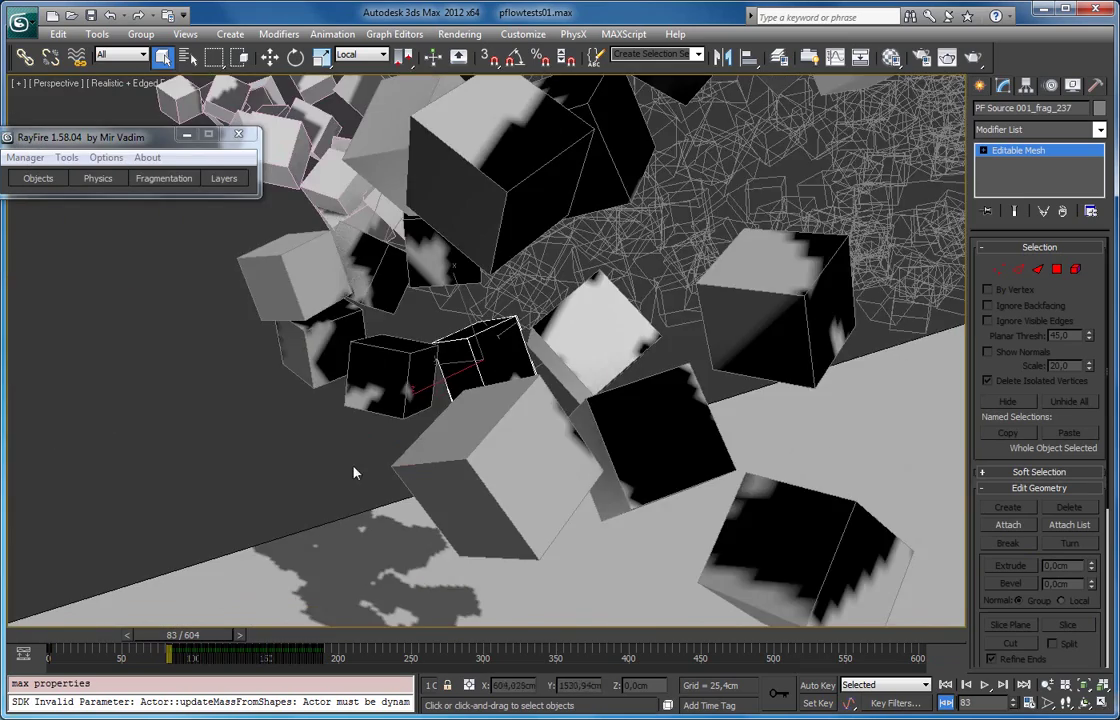
middle_click_drag(467, 466, 282, 464)
middle_click_drag(612, 428, 412, 410, "alt")
left_click_drag(220, 634, 236, 634)
scroll(454, 414, "down", 7)
key("/")
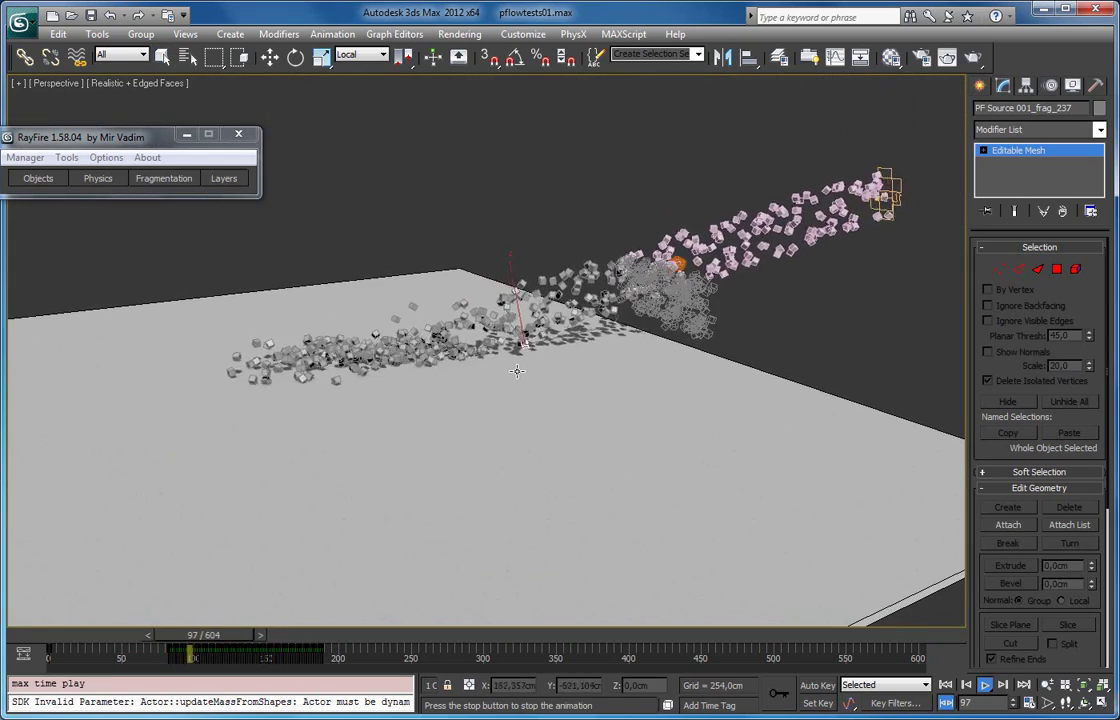
Step: Turn off edged faces and watch the playing cubes scatter across the ground from several angles
scroll(503, 372, "up", 3)
key("F4")
middle_click_drag(485, 160, 530, 407, "alt")
scroll(482, 330, "down", 2)
middle_click_drag(482, 330, 372, 375, "alt")
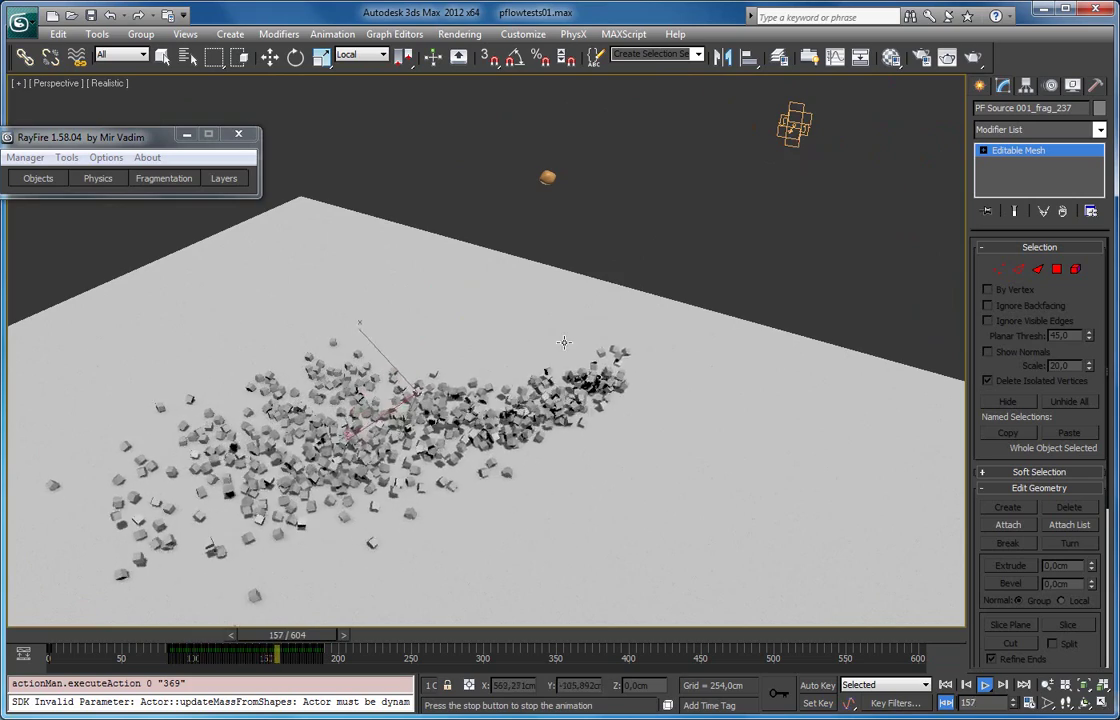
middle_click_drag(398, 405, 490, 405)
scroll(460, 380, "up", 3)
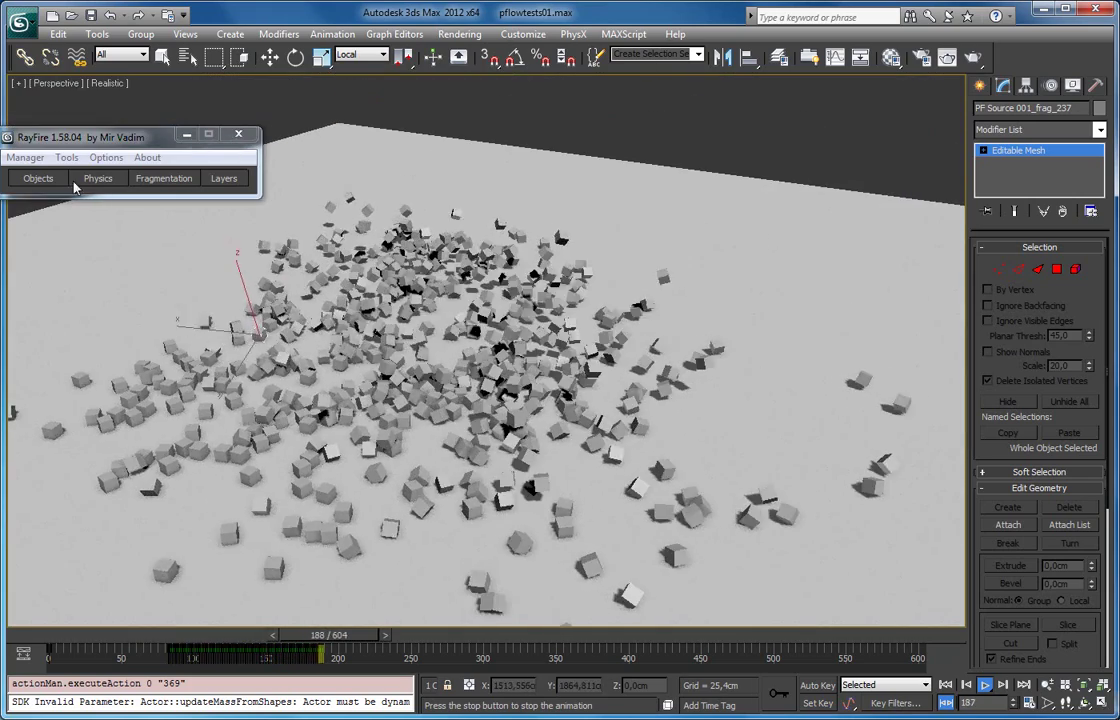
Step: Clear the baked cube simulation in RayFire and move the timeline to frame 206
left_click(78, 180)
left_click(95, 381)
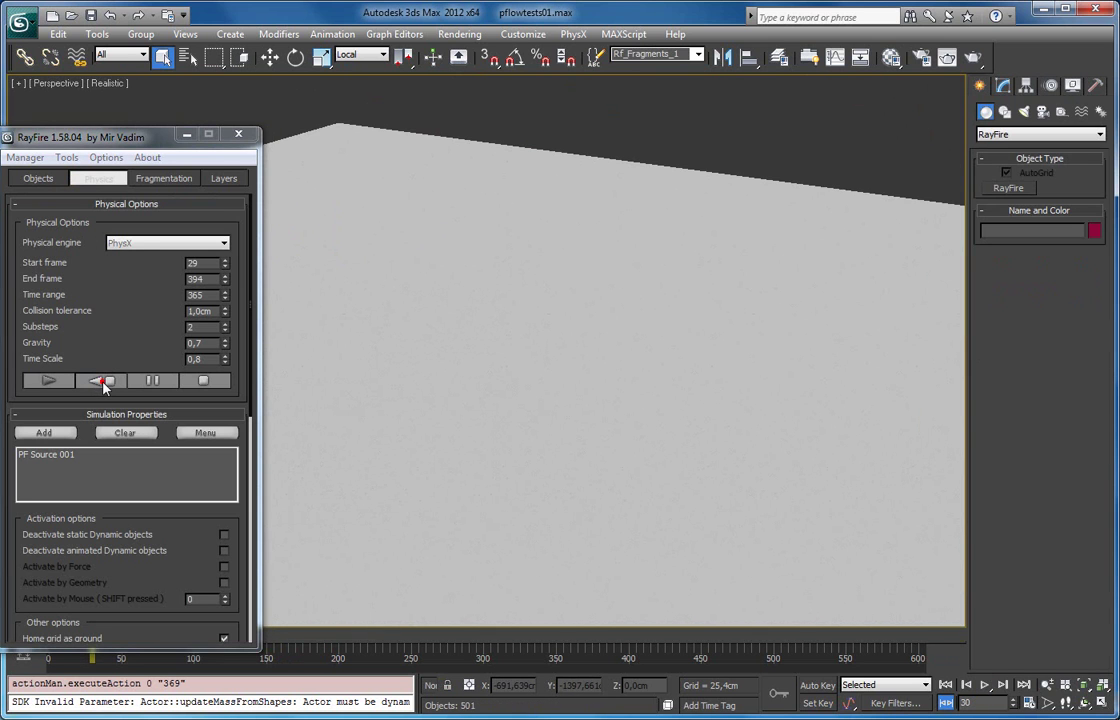
left_click(29, 158)
left_click(45, 195)
middle_click_drag(335, 215, 560, 302)
middle_click_drag(418, 442, 417, 548)
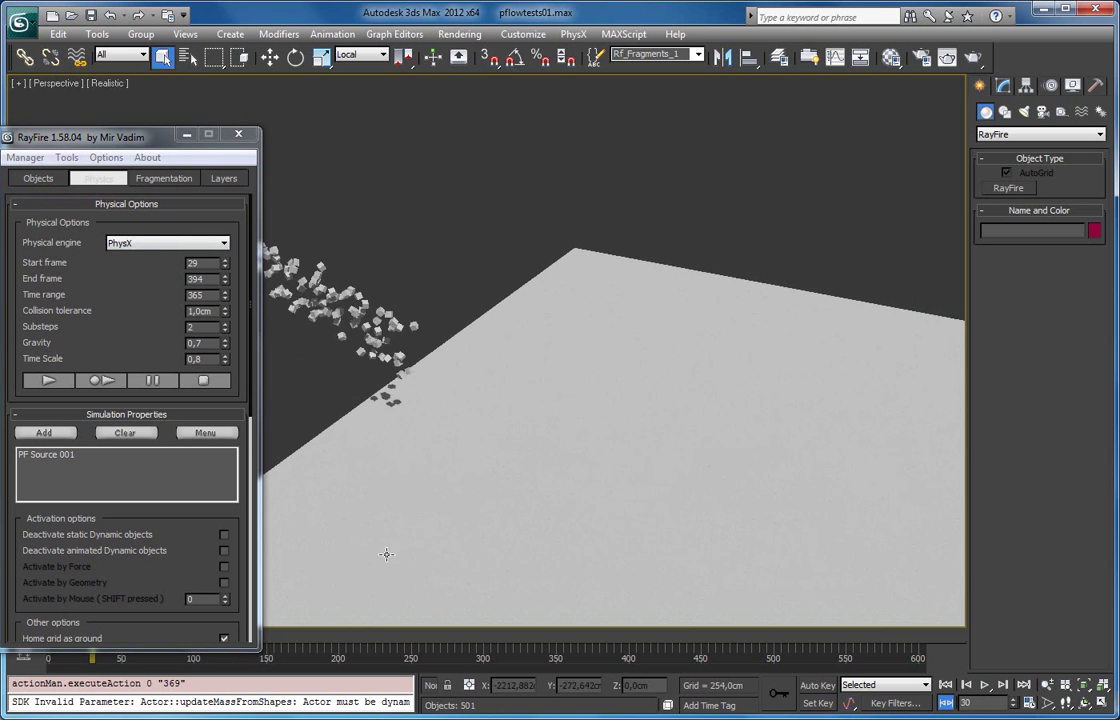
left_click(347, 636)
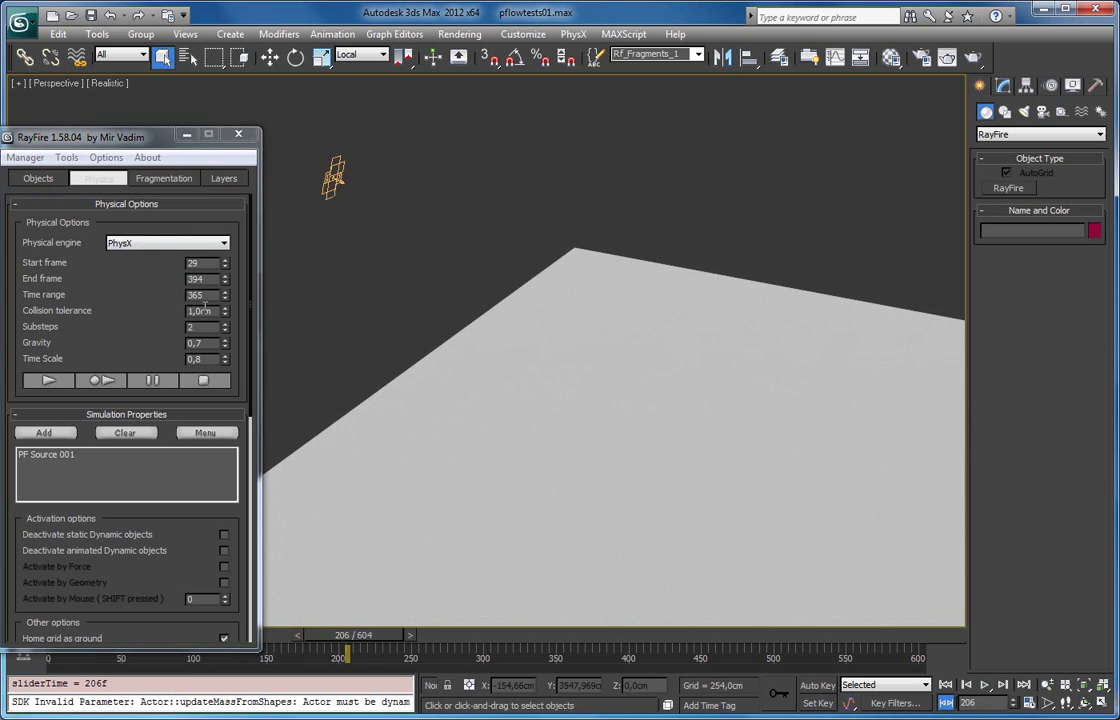
Step: Select PF Source 001, open Particle View and display the settings of its Shape 008 operator
left_click(334, 179)
left_click(1003, 86)
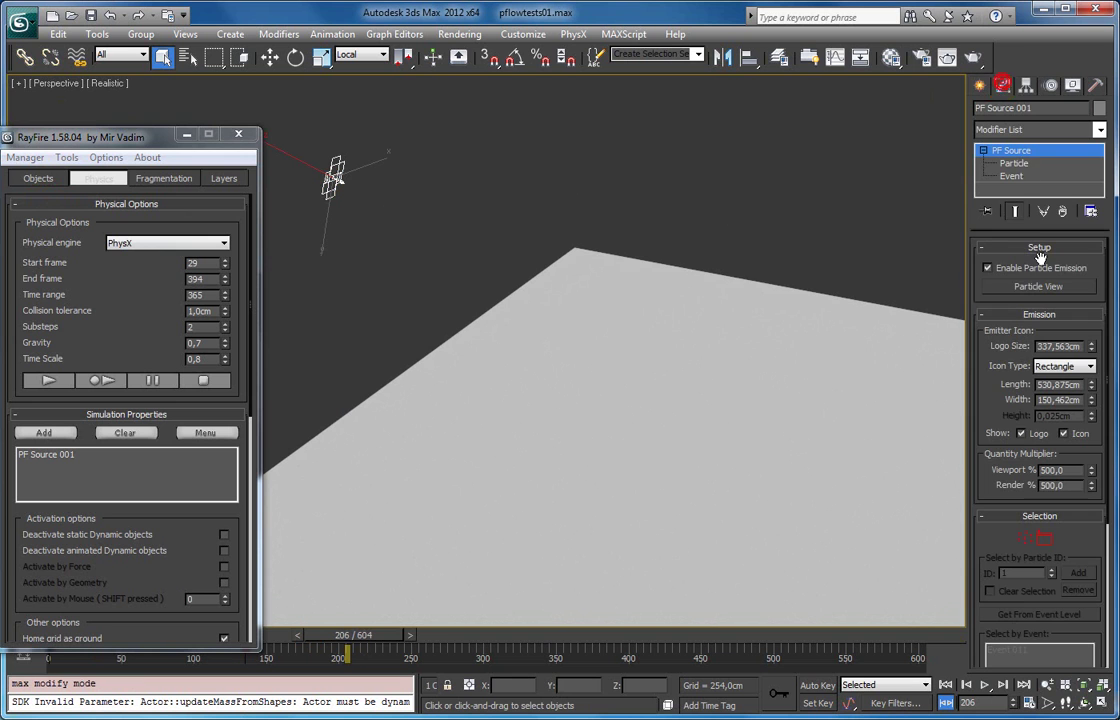
left_click(1038, 286)
left_click(565, 294)
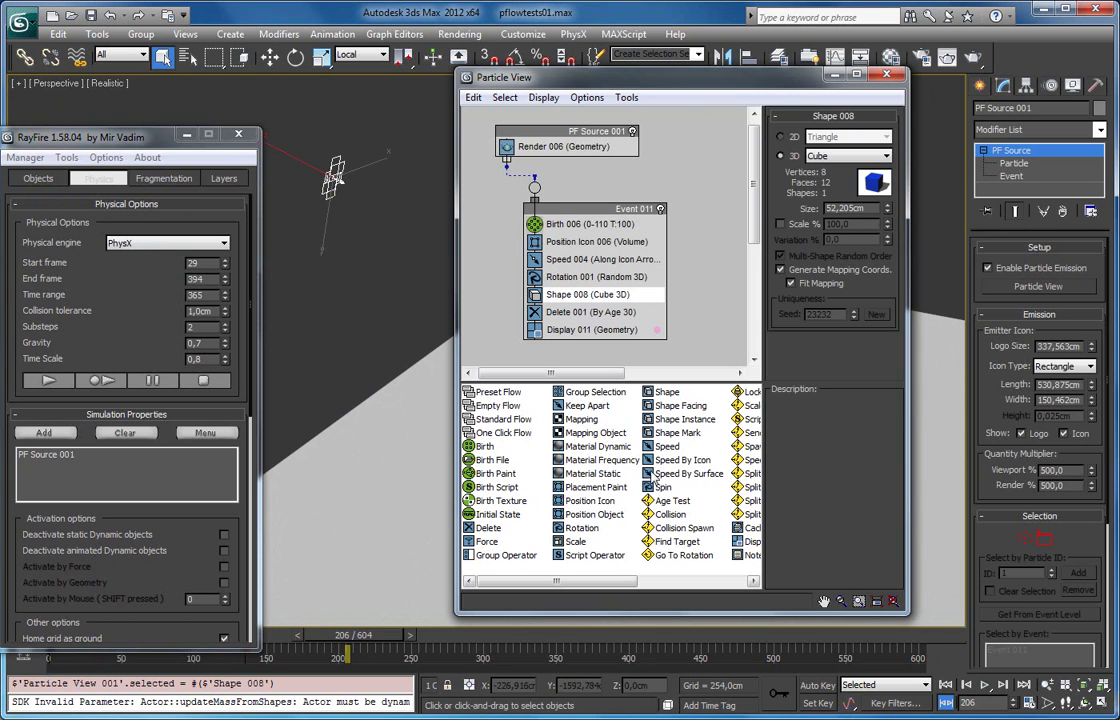
Step: Add a Shape Instance operator to Event 011 above Shape 008 and disable the Shape 008 operator
left_click_drag(684, 419, 615, 292)
left_click(503, 323)
left_click(536, 313)
left_click(566, 295)
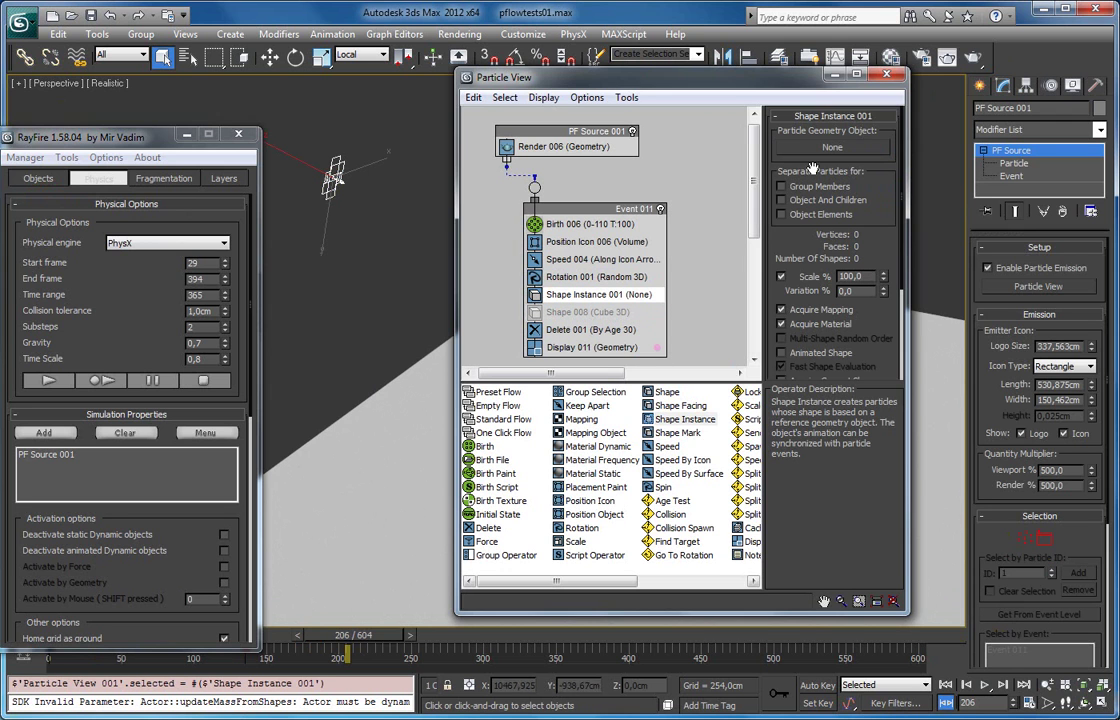
Step: Assign the orange rock-shaped GeoSphere001 as the particle geometry object of Shape Instance 001
middle_click_drag(381, 366, 480, 321)
left_click(322, 295)
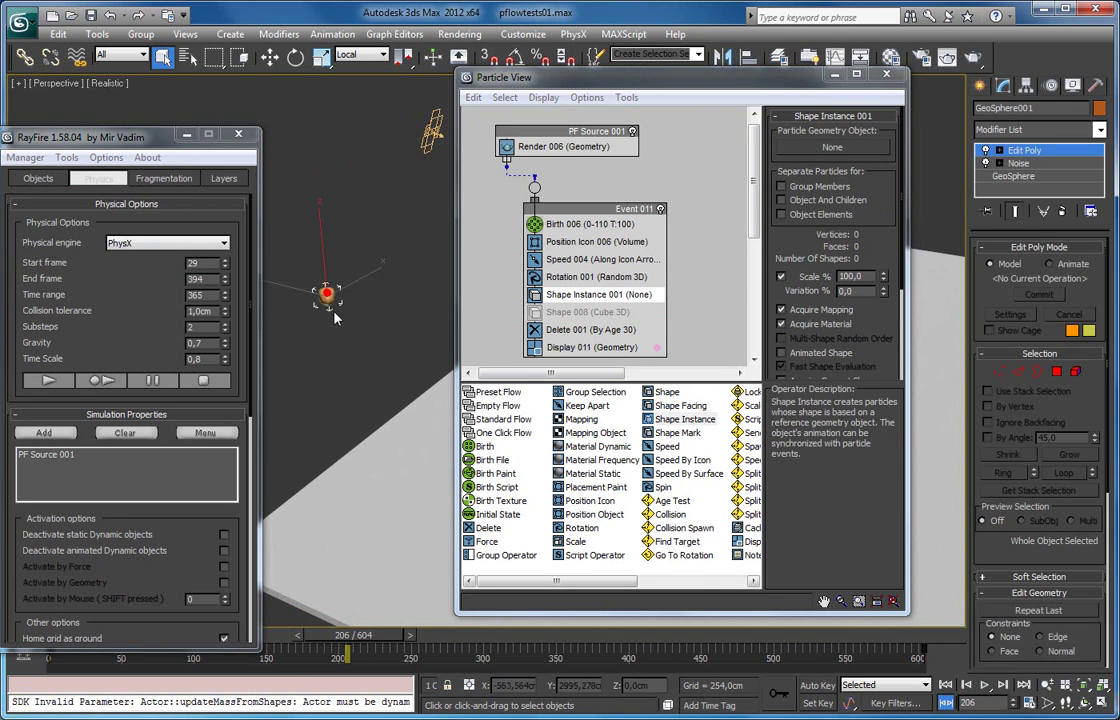
key("F4")
left_click(855, 148)
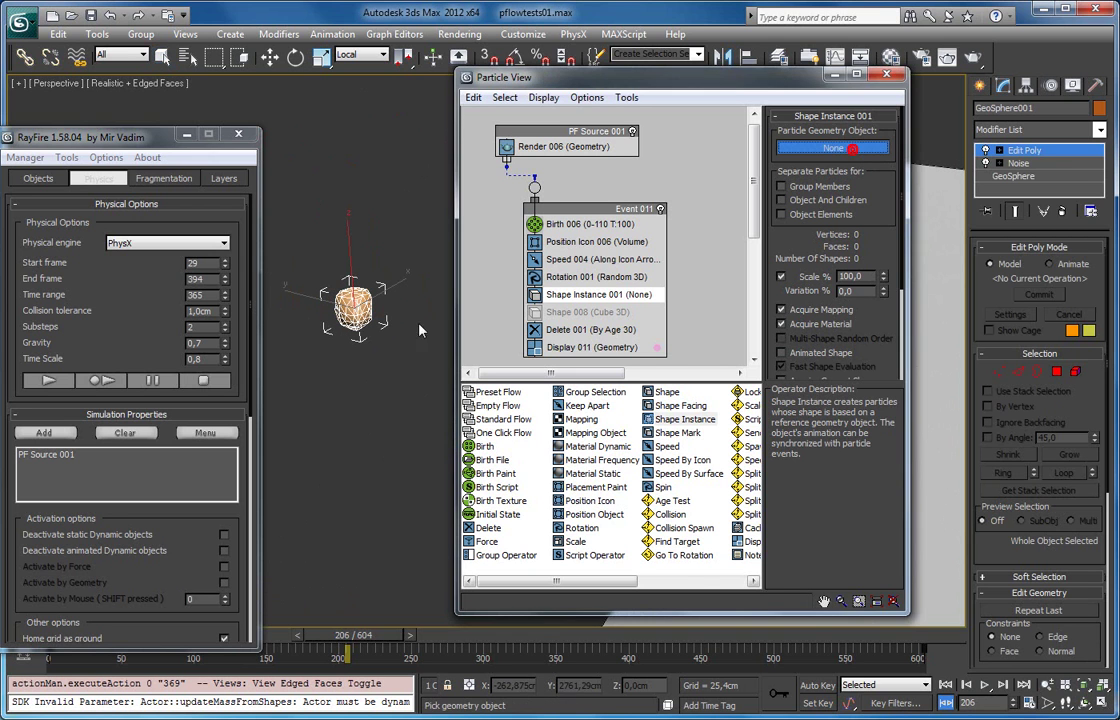
left_click(352, 303)
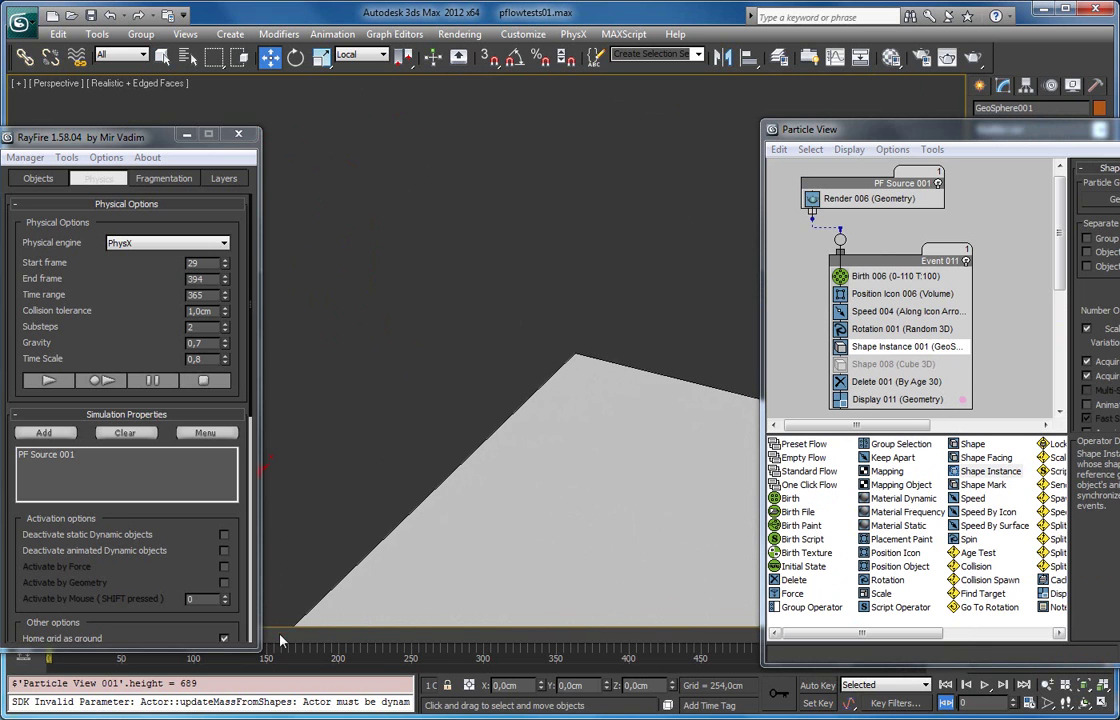
Step: Move the RayFire window aside and set the timeline to frame 58 to show the emitted rock particles
left_click_drag(281, 641, 396, 641)
left_click(269, 57)
left_click_drag(117, 131, 7, 65)
left_click_drag(396, 637, 100, 641)
key("w")
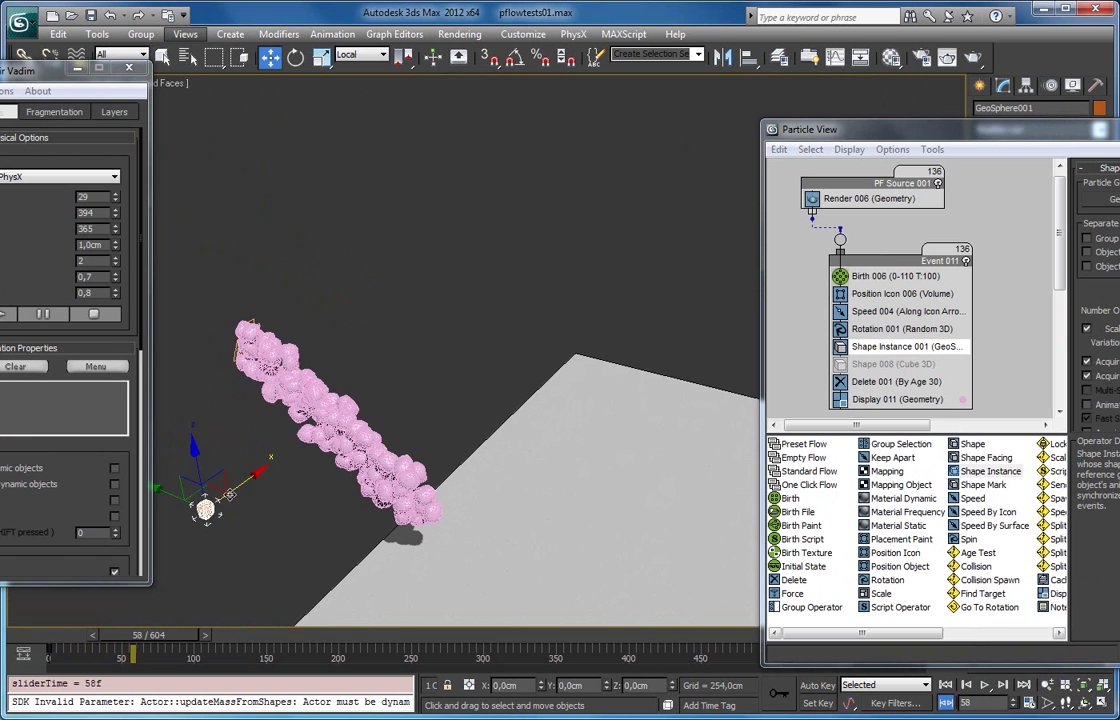
Step: Turn off edged faces, select the PF Source and examine the overlapping rock particles up close
key("F3")
key("F3")
key("F4")
left_click(320, 399)
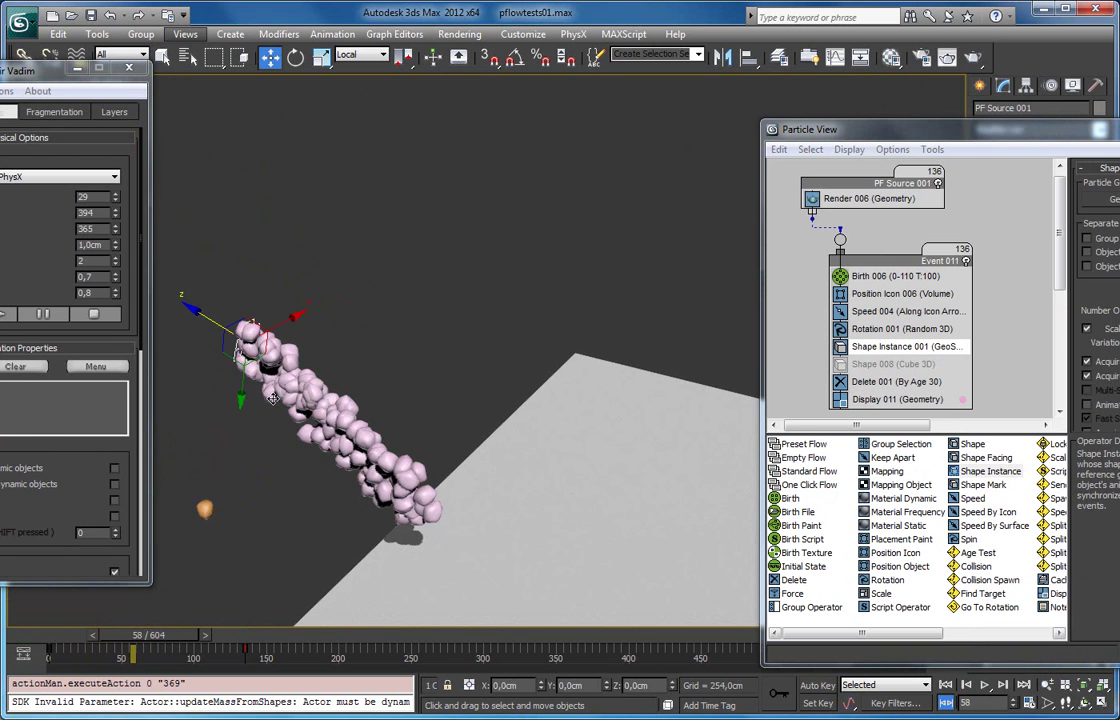
middle_click_drag(275, 397, 363, 341)
scroll(363, 341, "up", 3)
scroll(363, 341, "up", 2)
middle_click_drag(285, 330, 477, 401, "alt")
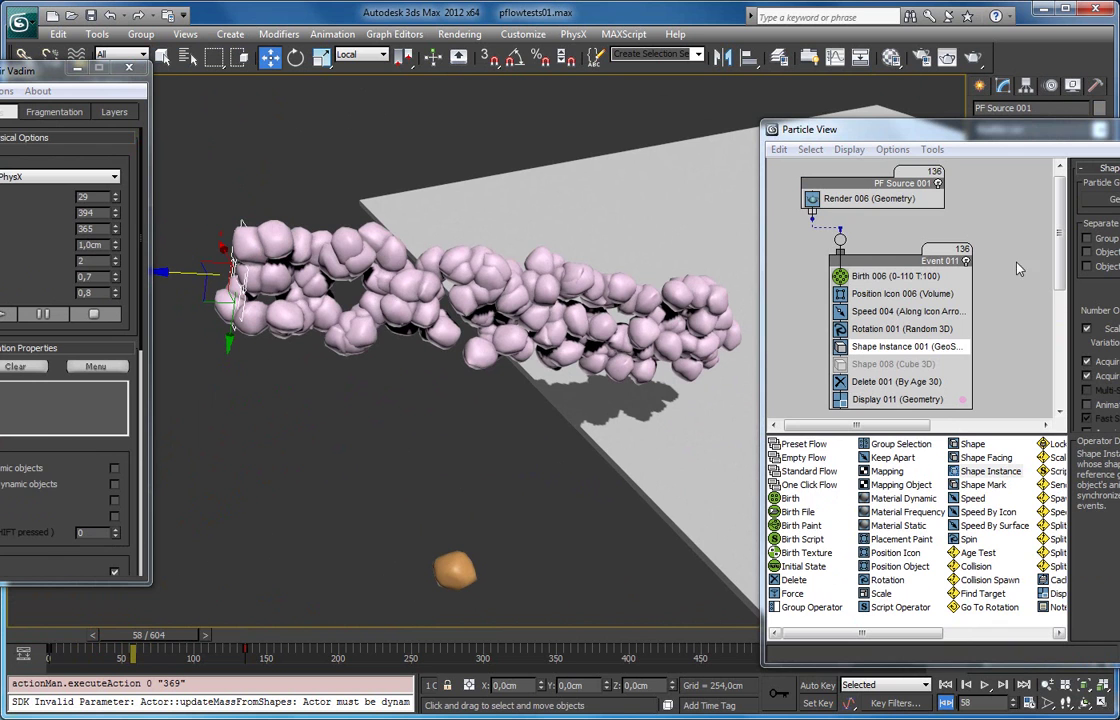
Step: Set the PF Source's viewport and render quantity multipliers to 50, moving Particle View out of the way and back
left_click_drag(806, 125, 961, 492)
left_click_drag(1087, 515, 1102, 532)
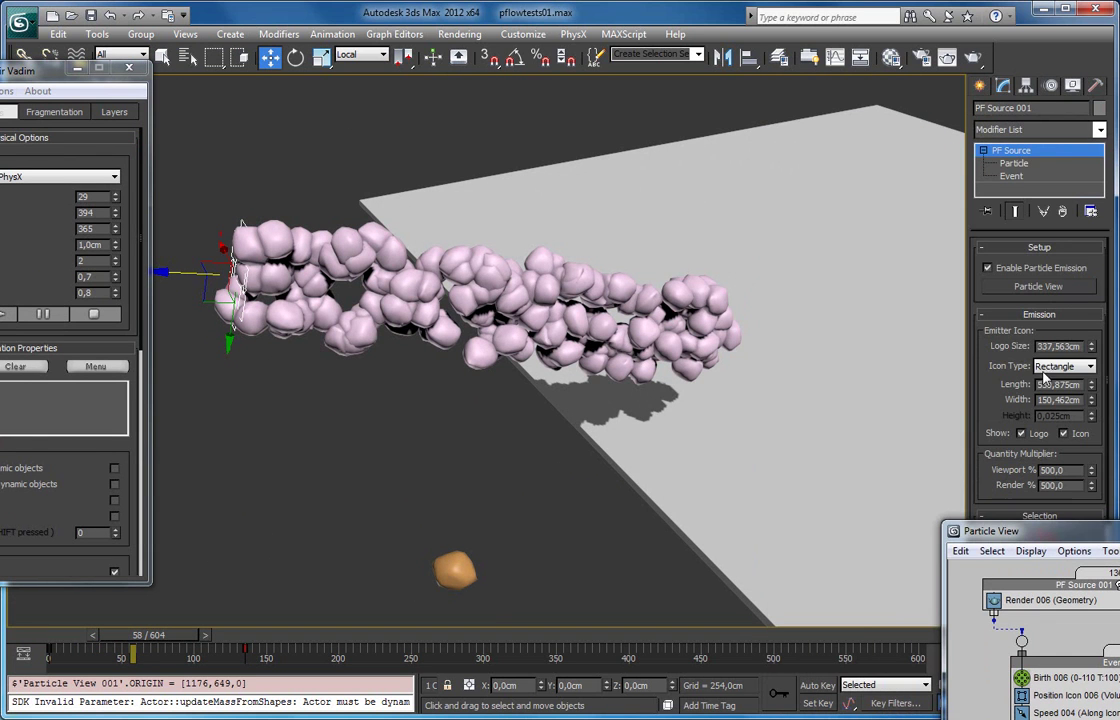
left_click_drag(1078, 447, 860, 439)
type("50")
double_click(1060, 440)
type("50")
key("Return")
left_click_drag(1112, 538, 914, 134)
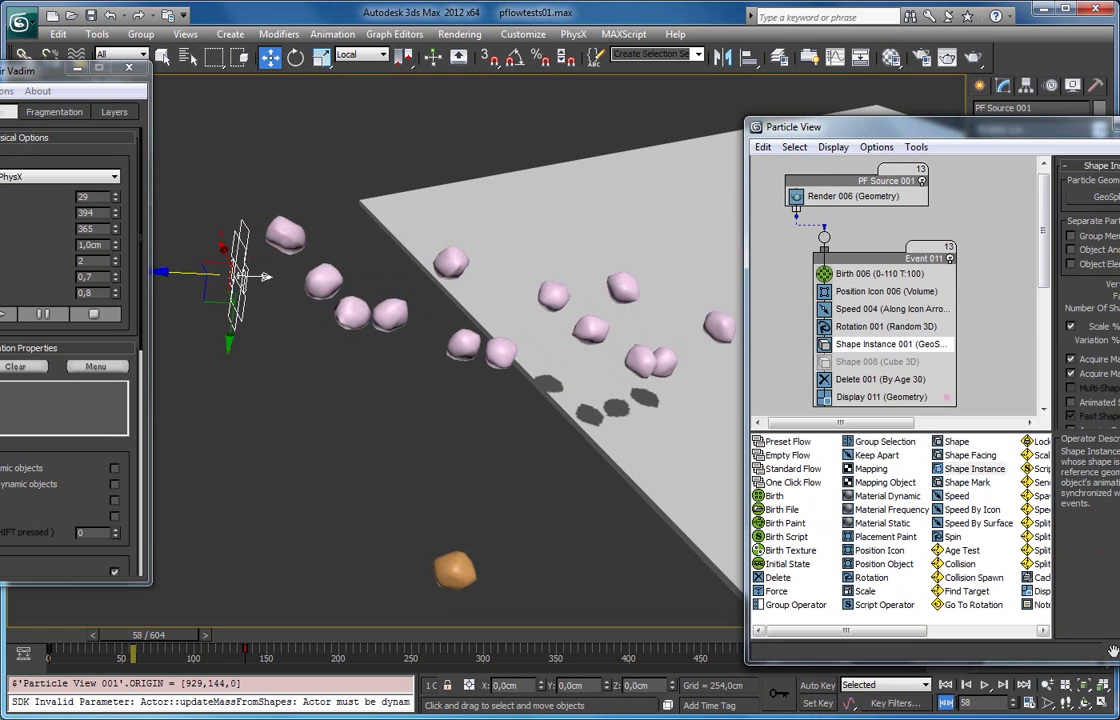
Step: Set the Shape Instance 001 scale to 84% and its variation to 62%
scroll(1113, 651, "down", 1)
scroll(1113, 651, "up", 3)
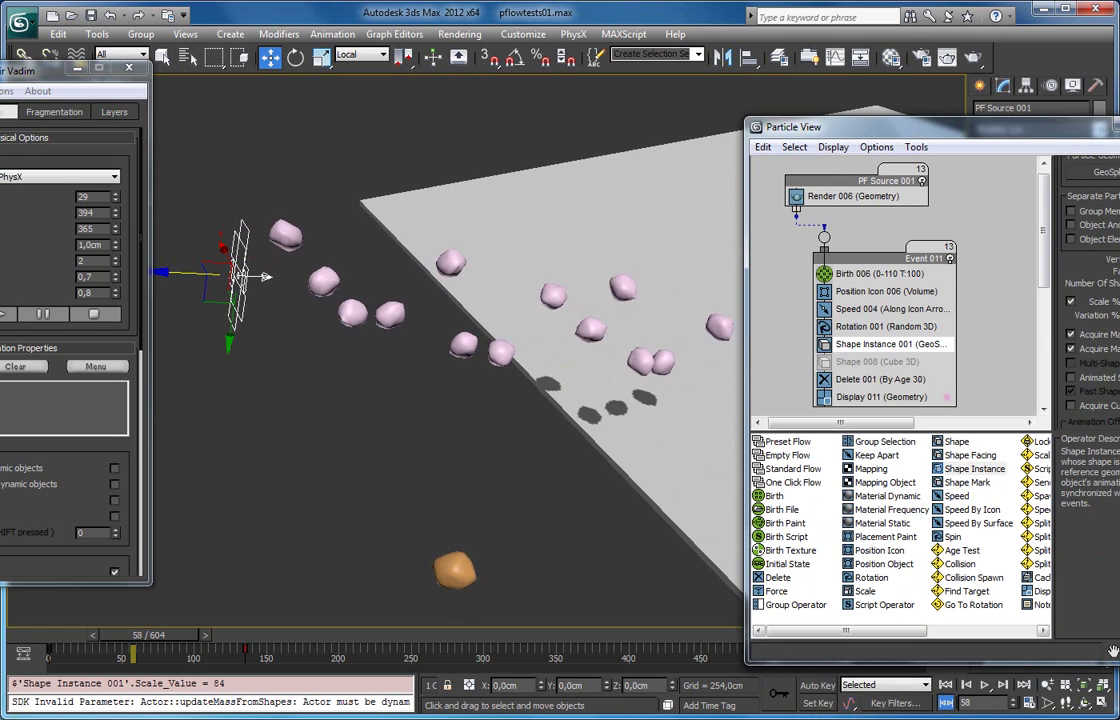
scroll(1113, 651, "up", 5)
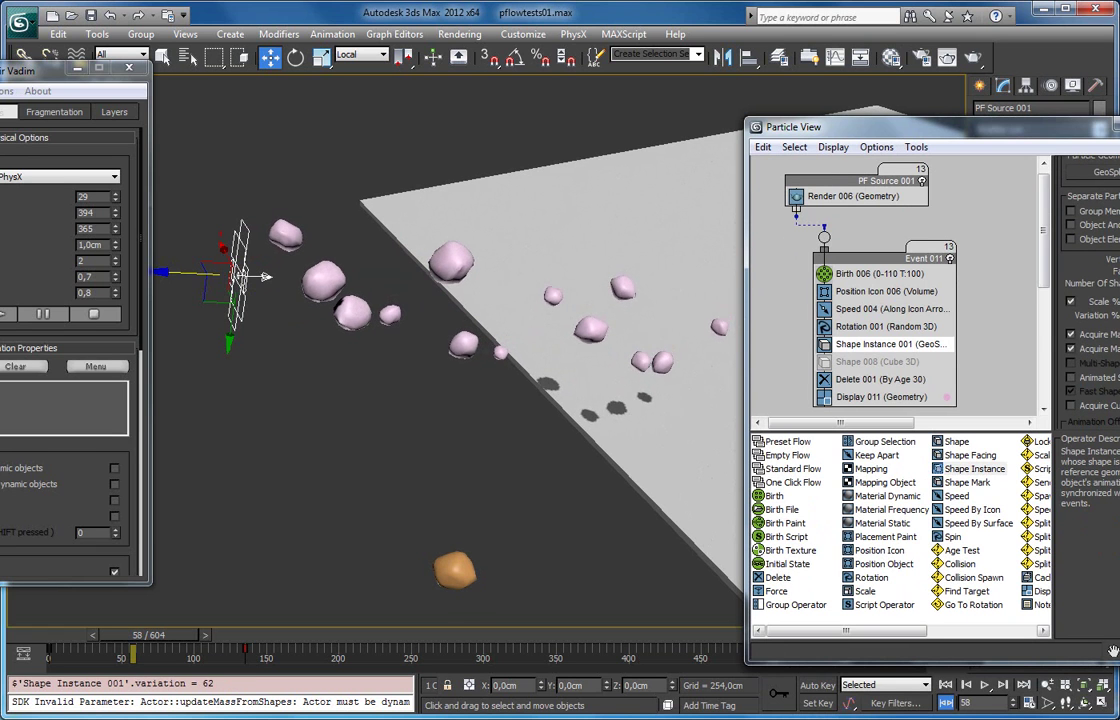
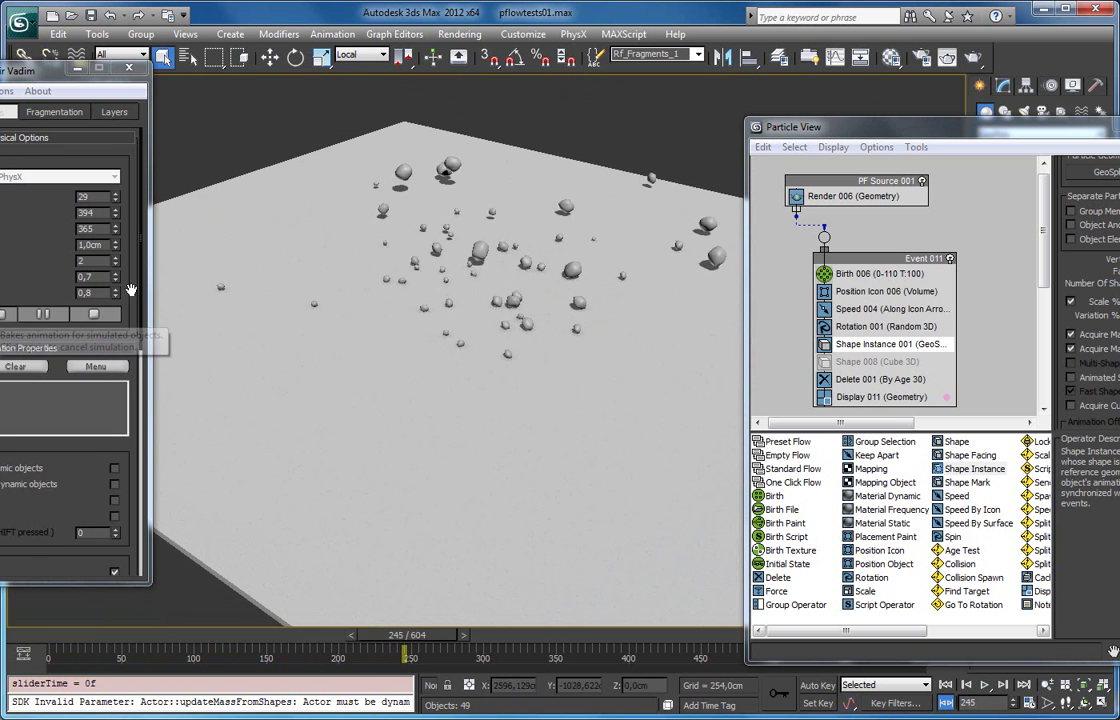
Step: Stop the running RayFire bake and give the impact objects Convex simulation geometry and the Porous rock material
left_click(4, 314)
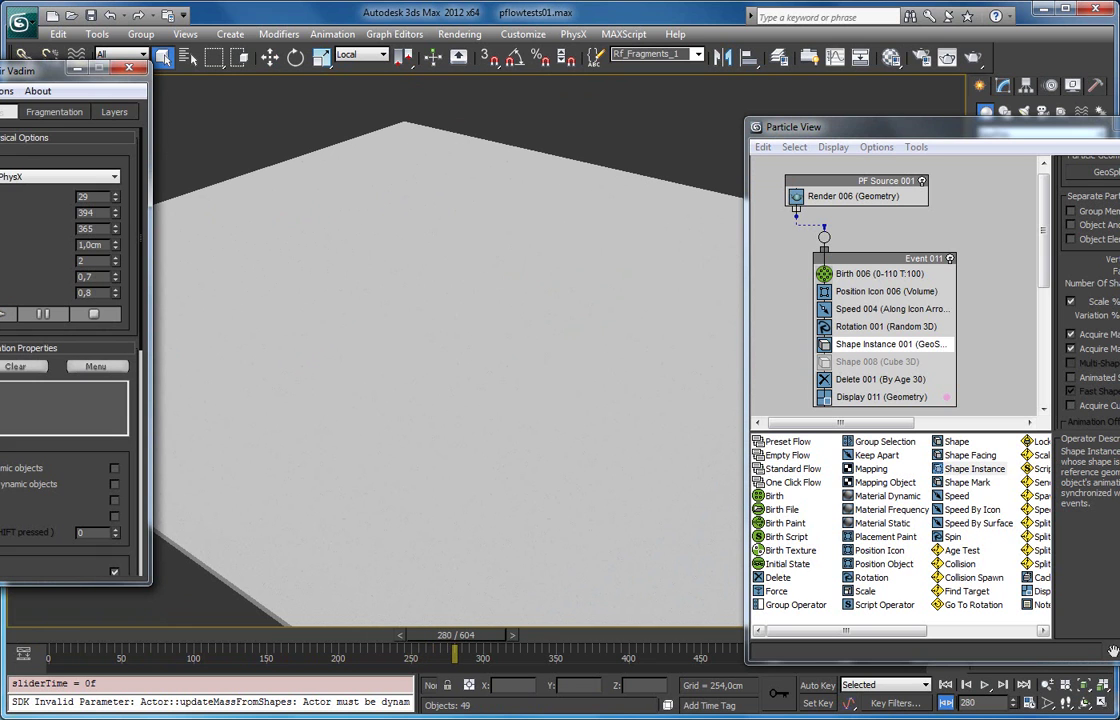
left_click(63, 387)
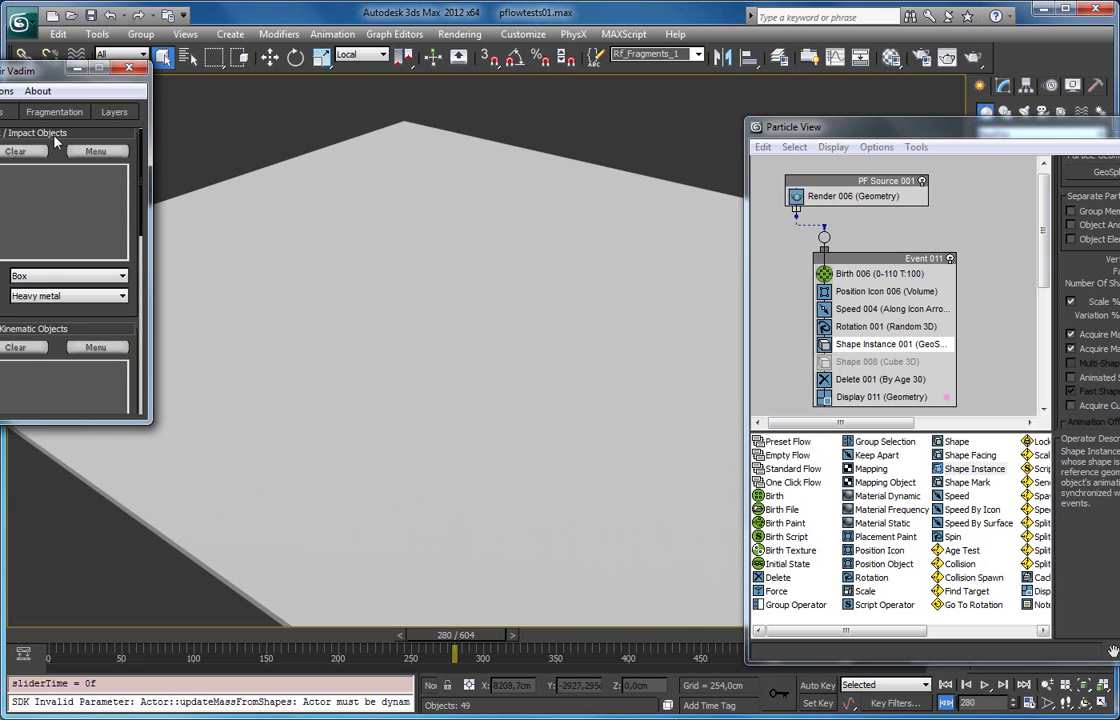
scroll(65, 260, "up", 1)
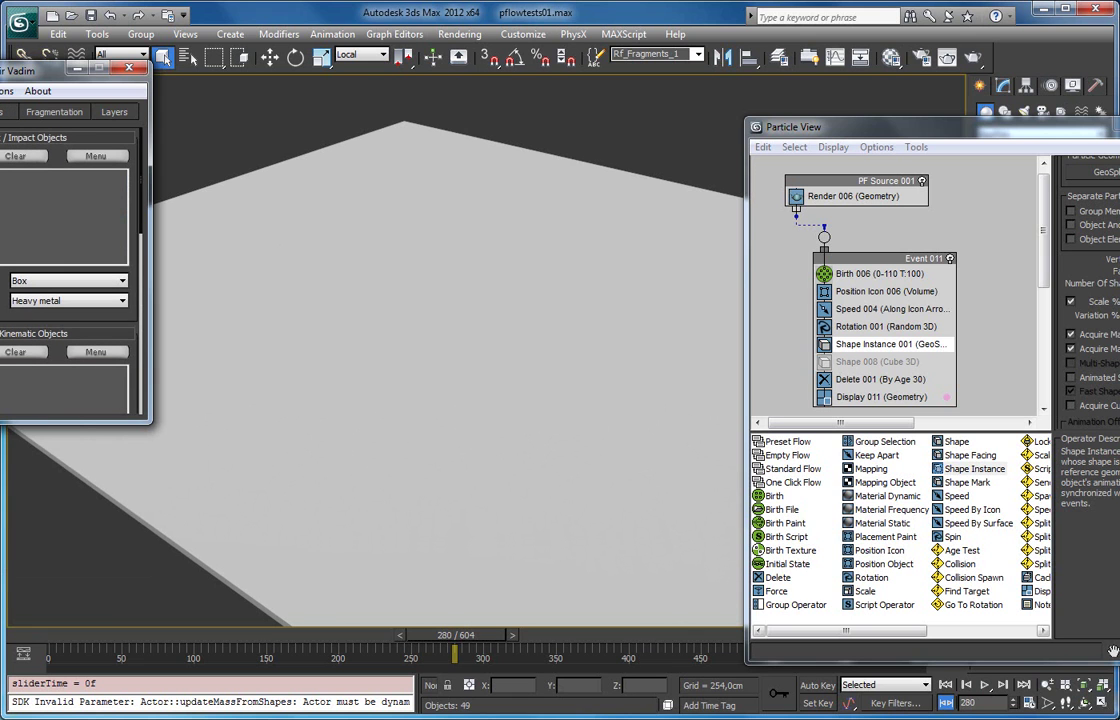
left_click(24, 283)
left_click(28, 302)
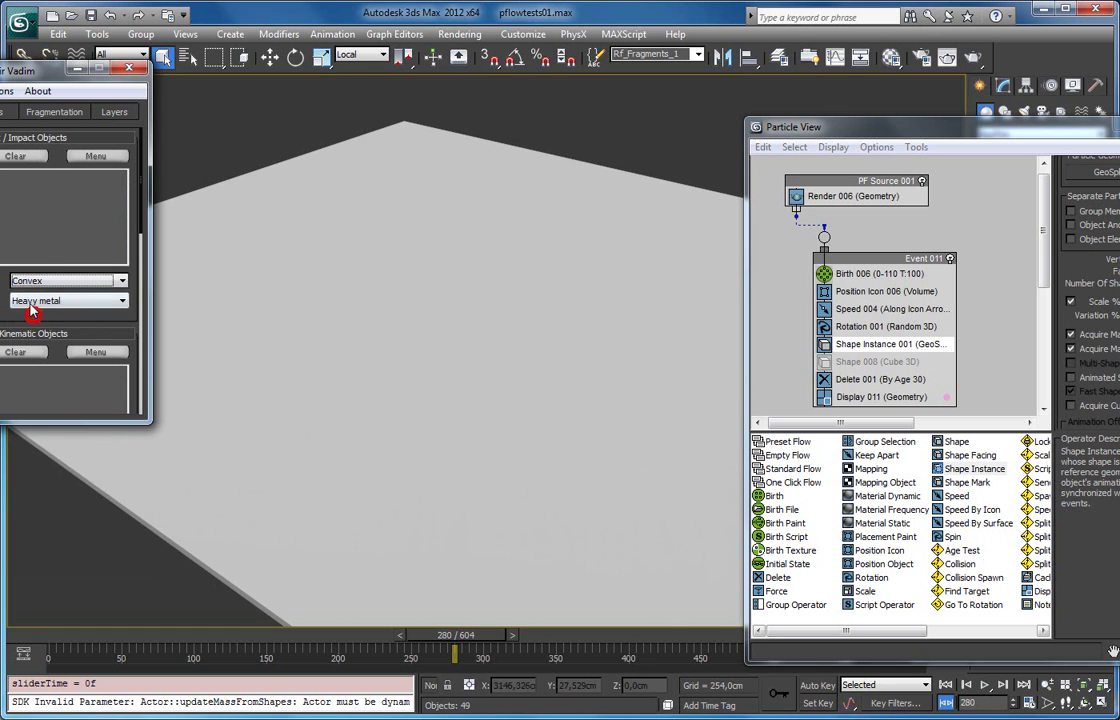
left_click(30, 301)
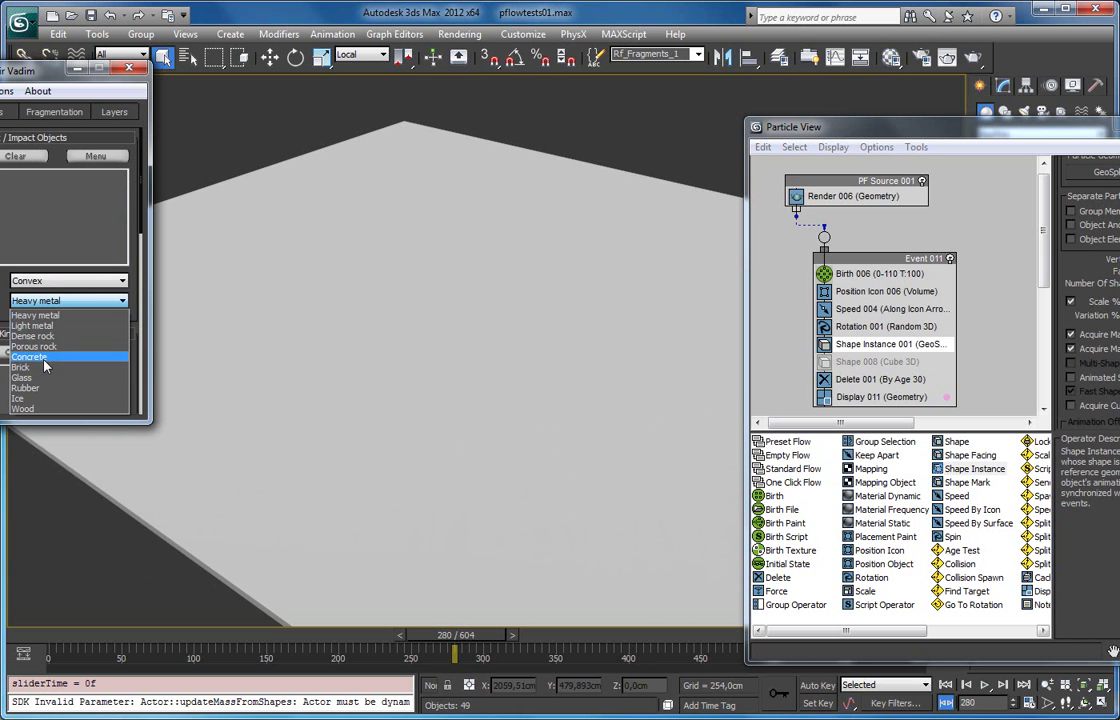
left_click(37, 347)
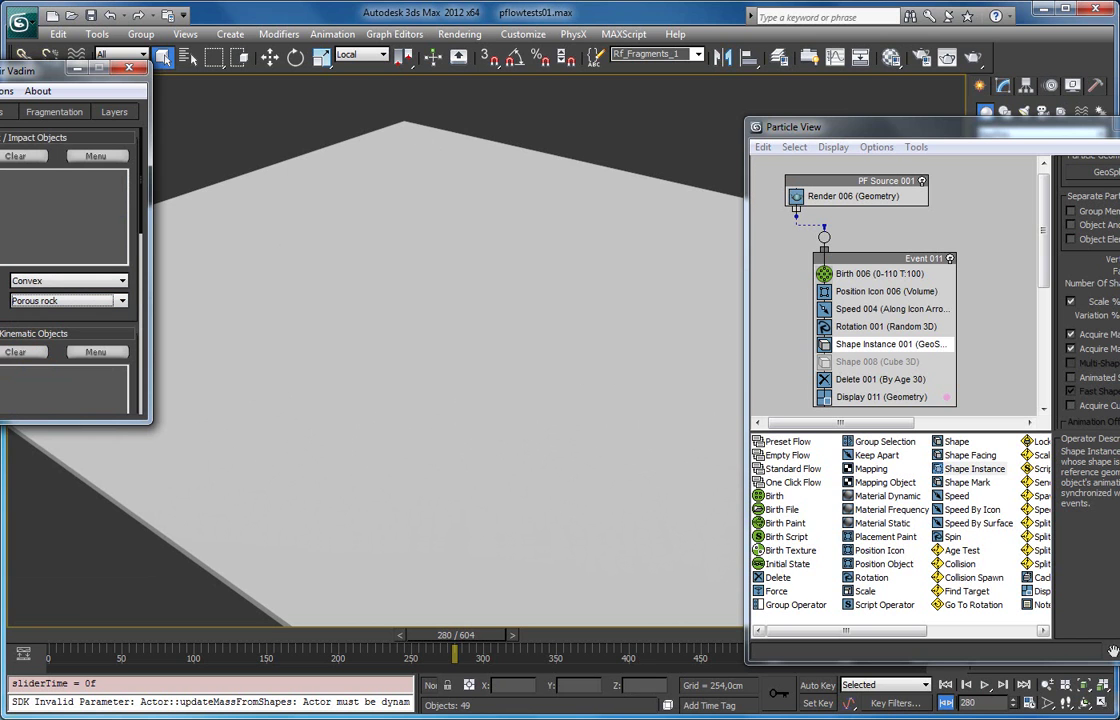
Step: Bring the RayFire window fully into view, enable Demolish geometry and set Material Solidity to 0,44
left_click_drag(5, 70, 637, 161)
left_click_drag(619, 376, 630, 247)
left_click(627, 186)
scroll(621, 316, "down", 5)
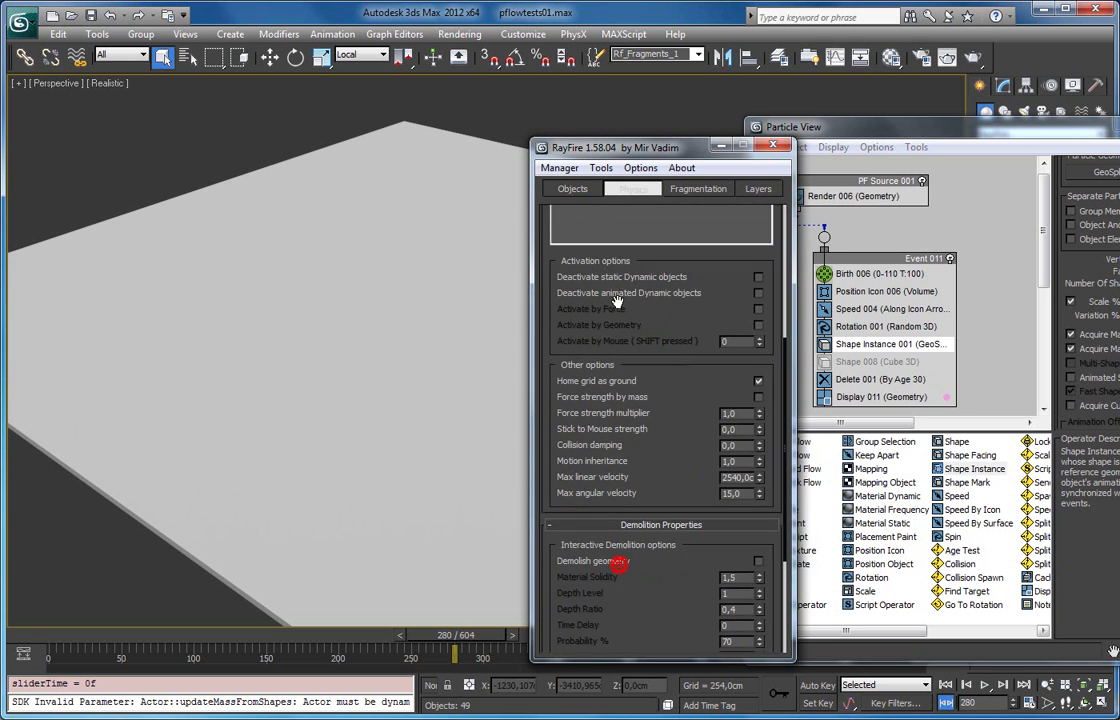
left_click(759, 562)
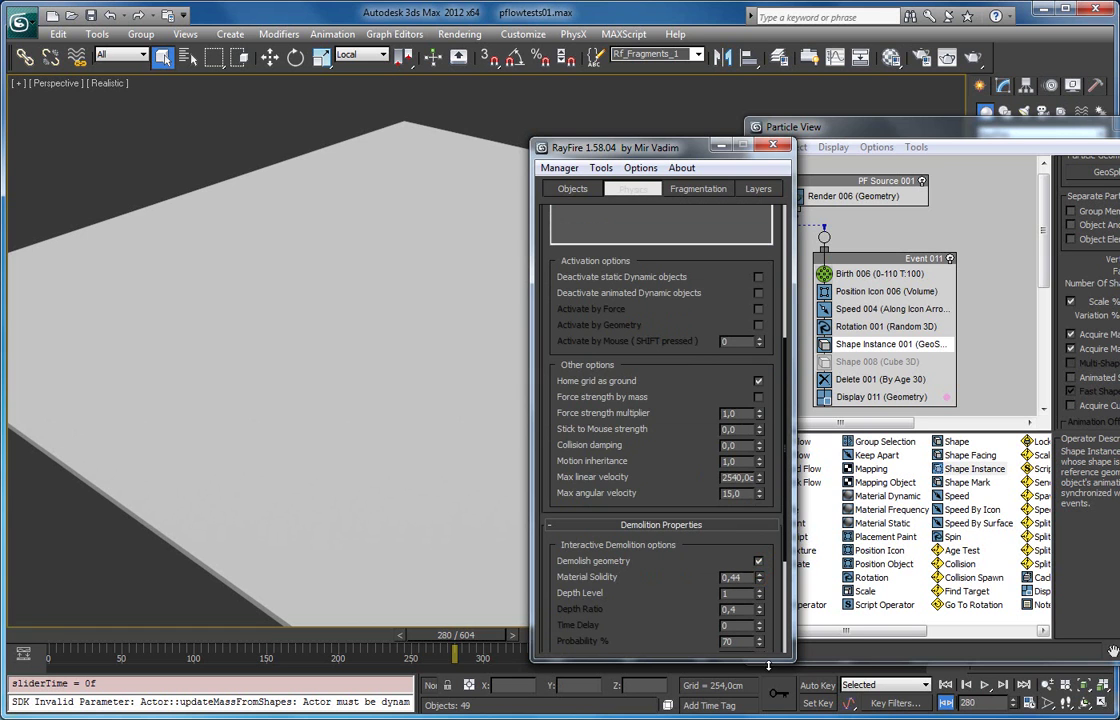
Step: Start baking the PhysX simulation with a closer view of the ground where the rocks land
middle_click_drag(234, 367, 500, 345, "alt")
left_click_drag(689, 312, 632, 397)
left_click(638, 391)
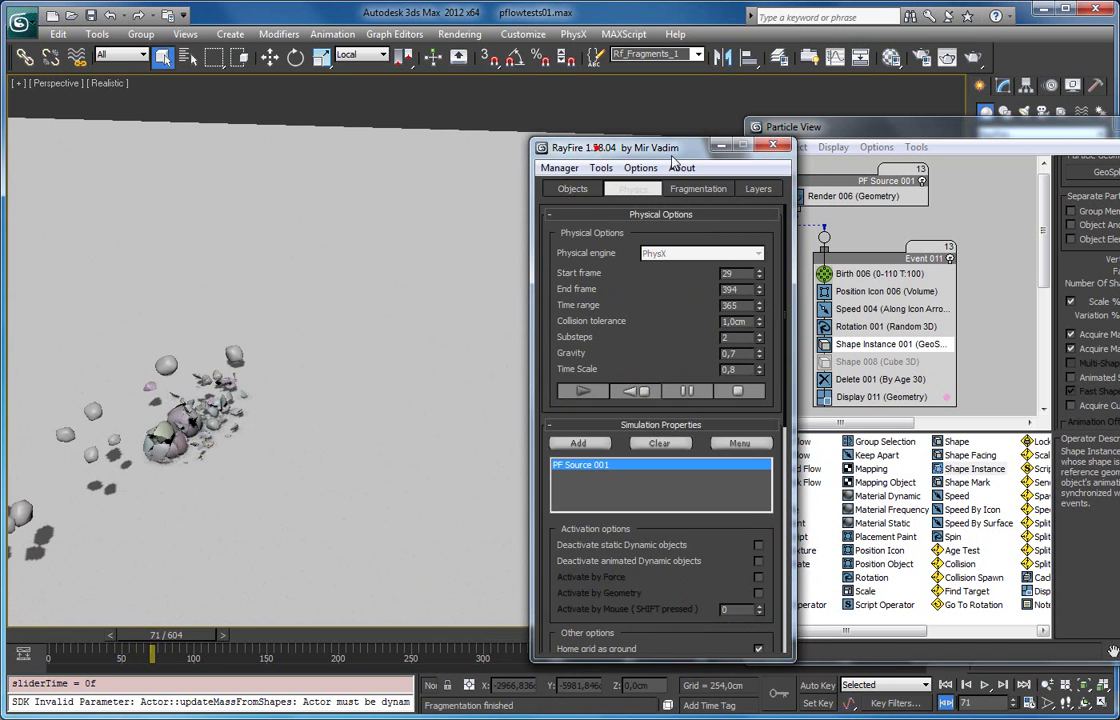
Step: Move the RayFire window clear of the viewport and examine the rocks shattering on the ground up close
left_click_drag(640, 147, 987, 146)
middle_click_drag(402, 292, 478, 330, "alt")
scroll(568, 327, "down", 1)
middle_click_drag(568, 327, 272, 345)
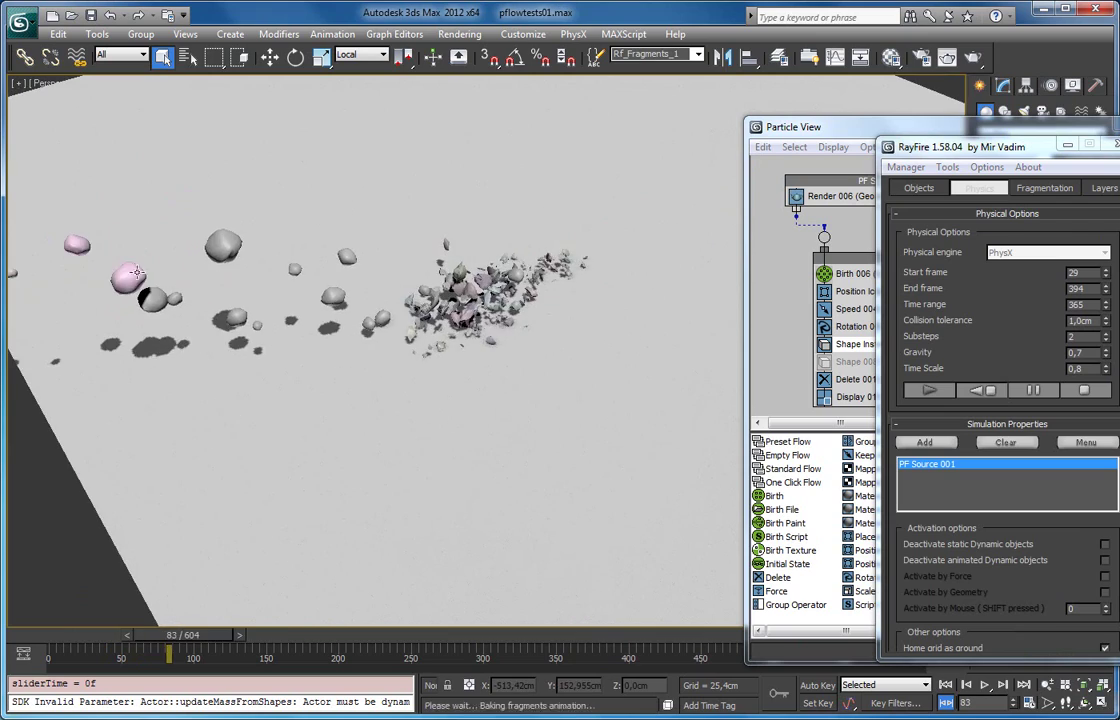
middle_click_drag(518, 225, 388, 343)
left_click(393, 341)
key("z")
scroll(393, 341, "down", 2)
scroll(393, 341, "down", 2)
Step: Hide Particle View, collapse the RayFire window to its header and follow the spreading rock debris with nothing selected
key("6")
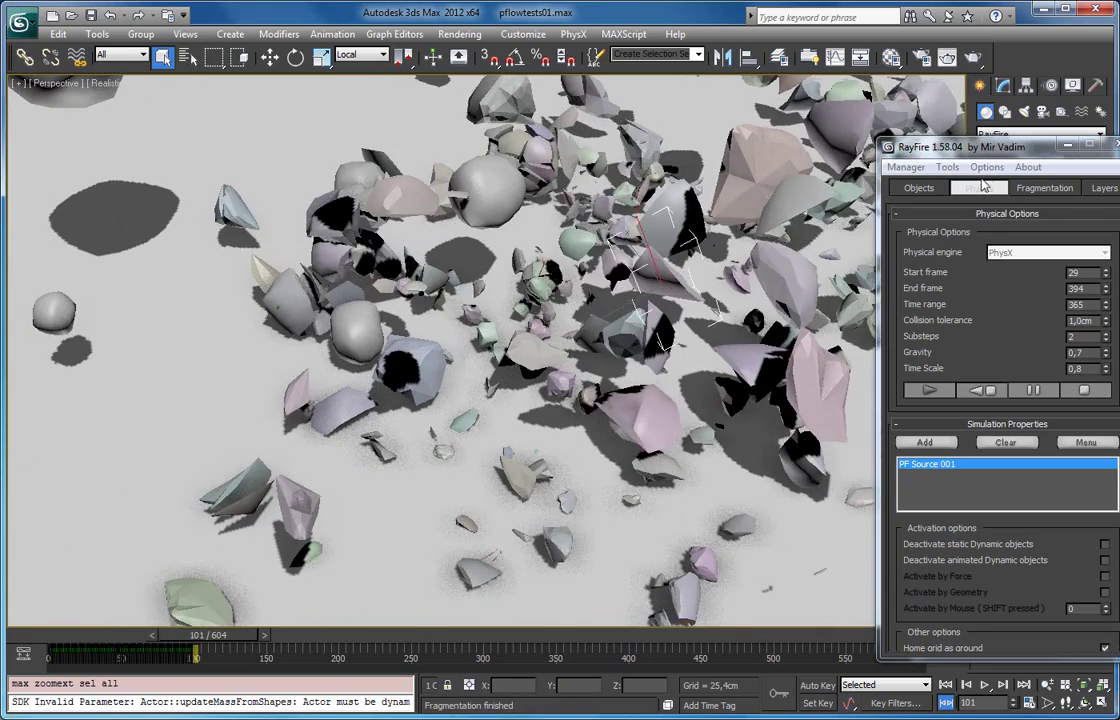
left_click(981, 188)
scroll(712, 270, "down", 8)
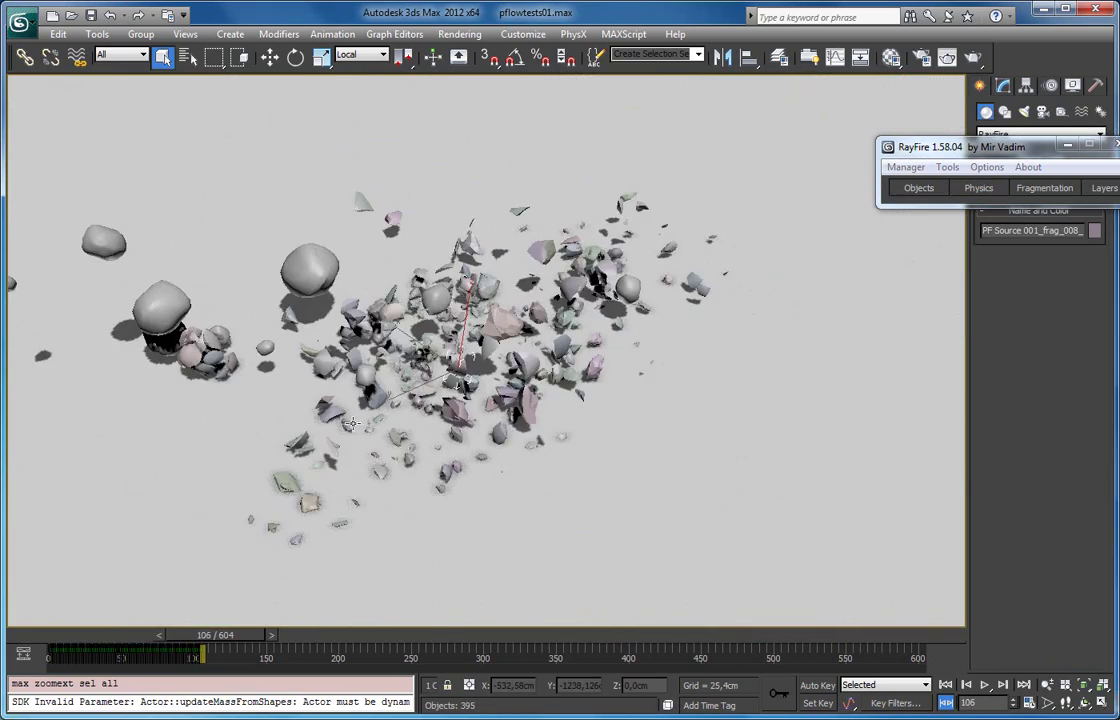
middle_click_drag(492, 323, 431, 371, "alt")
scroll(433, 372, "down", 2)
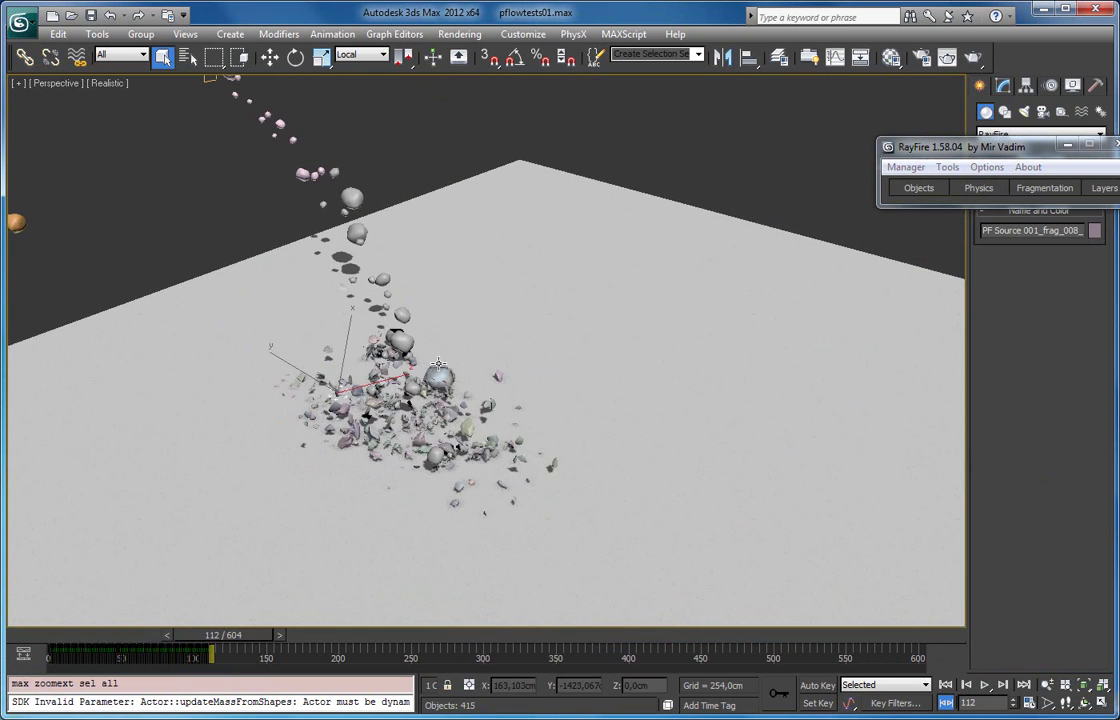
left_click(695, 137)
scroll(680, 257, "up", 4)
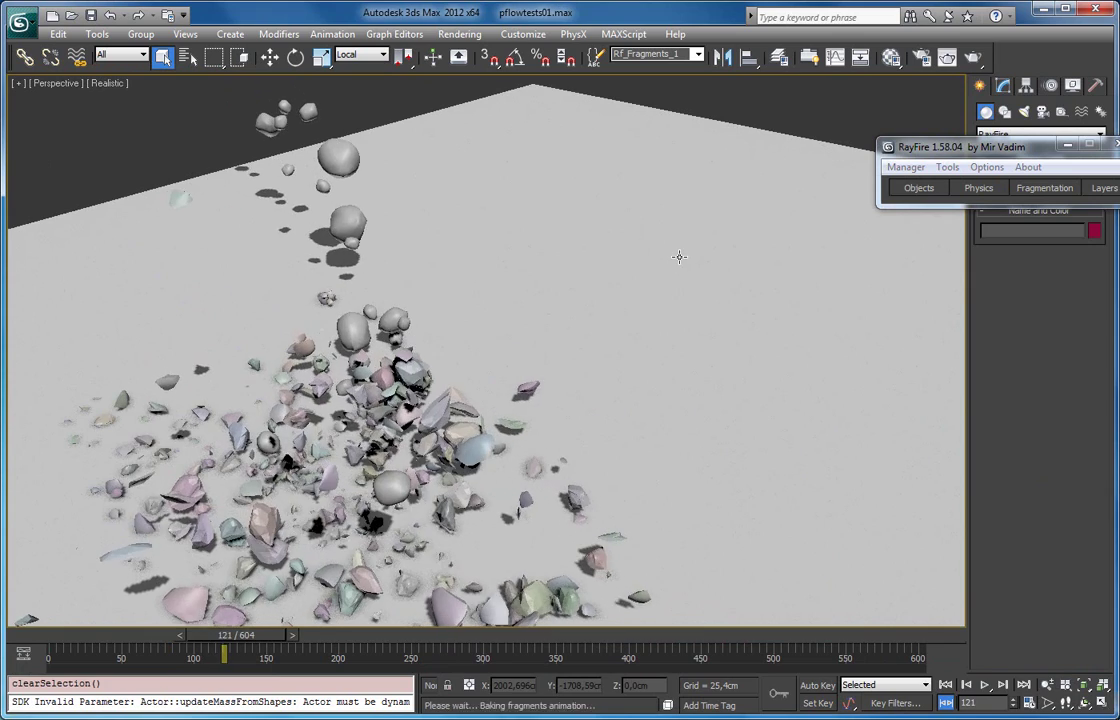
Step: Stop the running PhysX bake from the Physics settings and return the timeline to frame 47
left_click(982, 188)
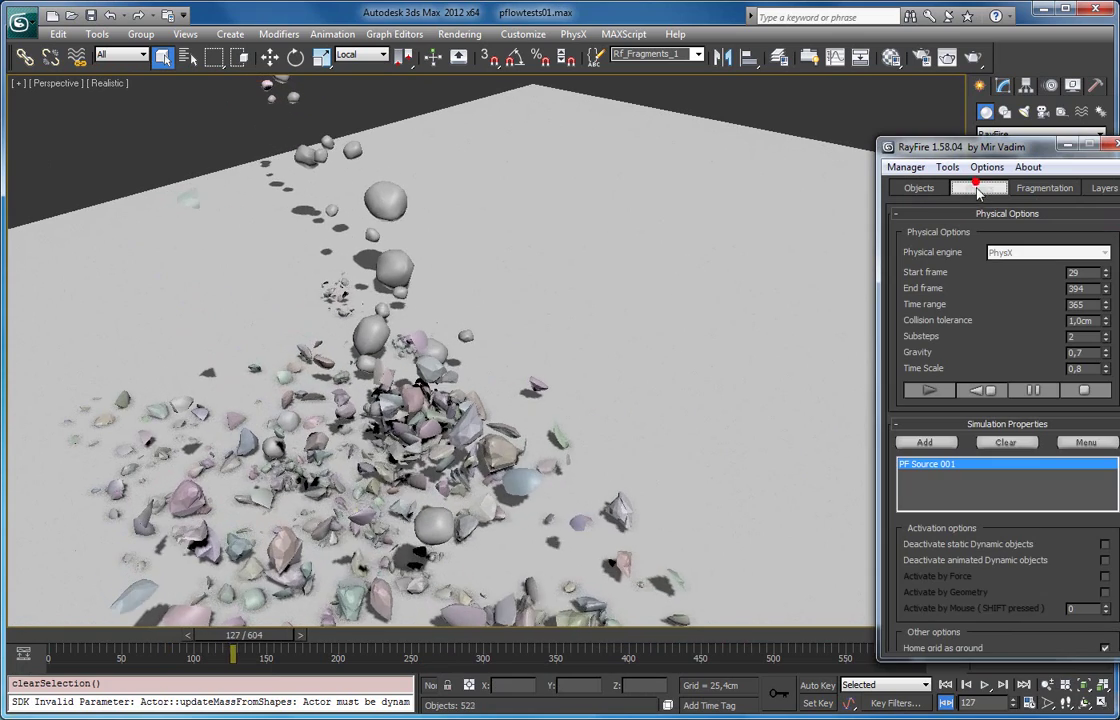
left_click(1100, 392)
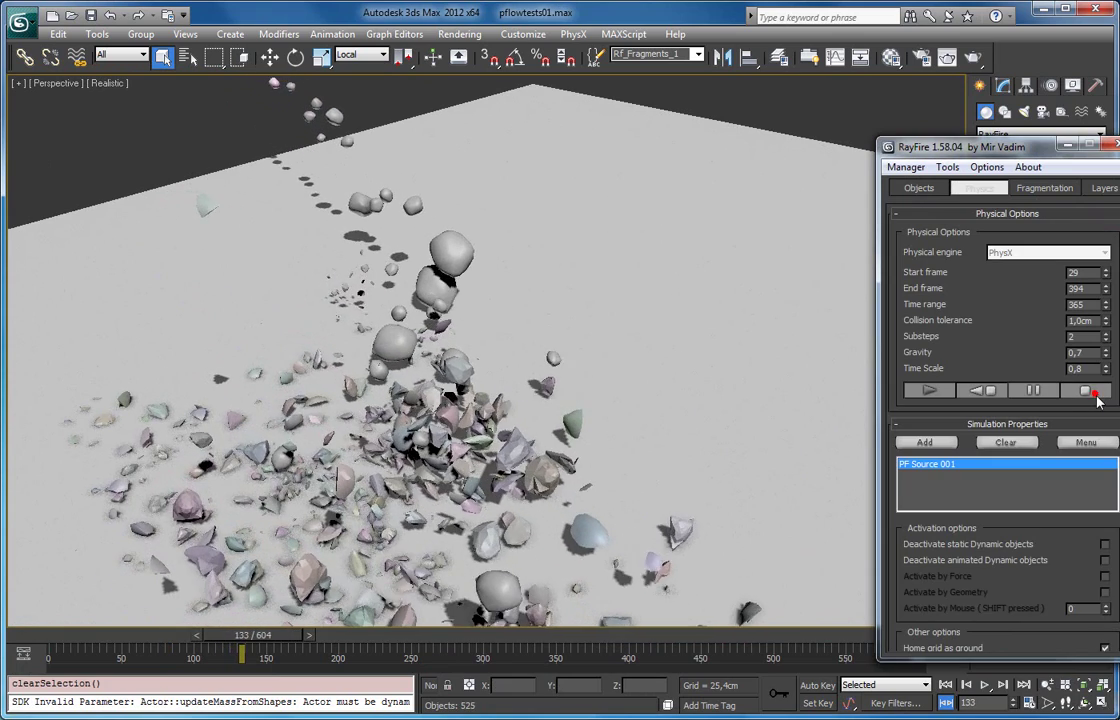
middle_click_drag(420, 410, 506, 345, "alt")
scroll(481, 365, "down", 4)
scroll(506, 345, "up", 2)
left_click_drag(256, 635, 135, 632)
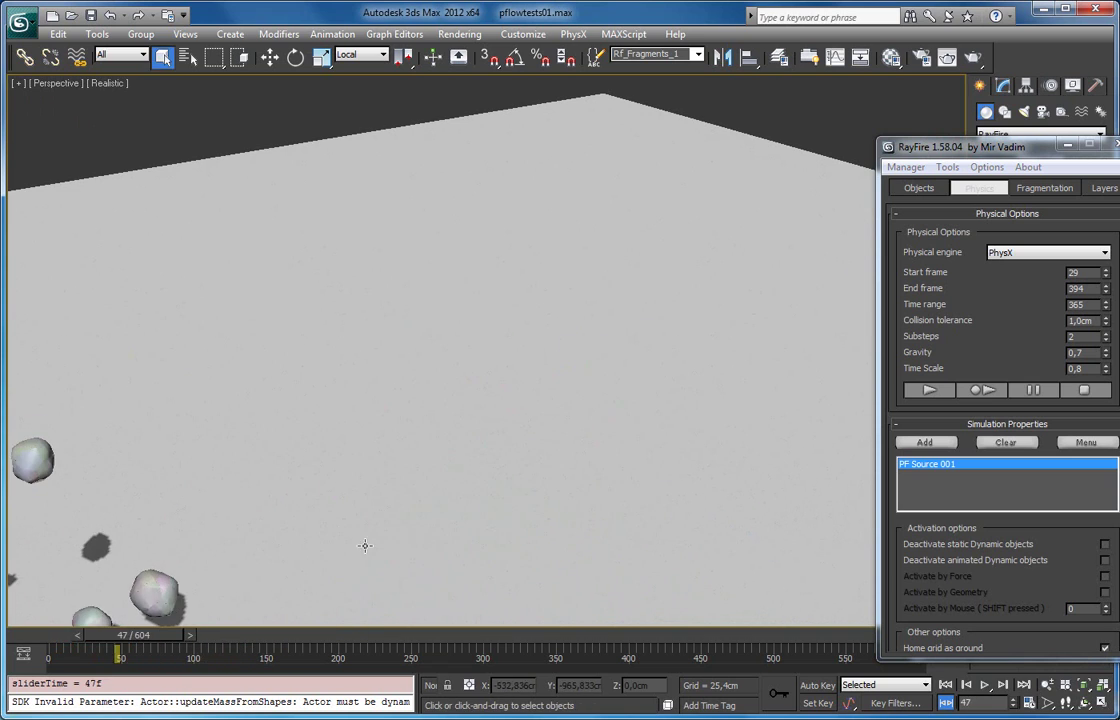
Step: Delete the RayFire simulation's fragments with the Manager's Delete command and unhide the Box008 wall
left_click(912, 172)
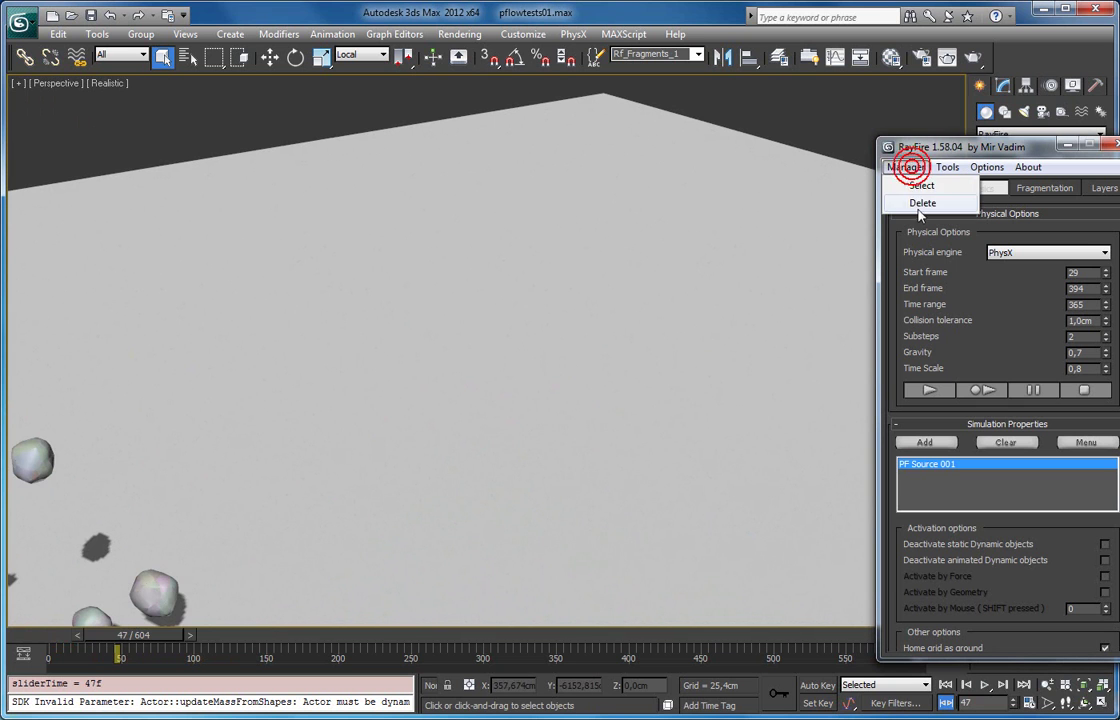
left_click(918, 203)
right_click(572, 237)
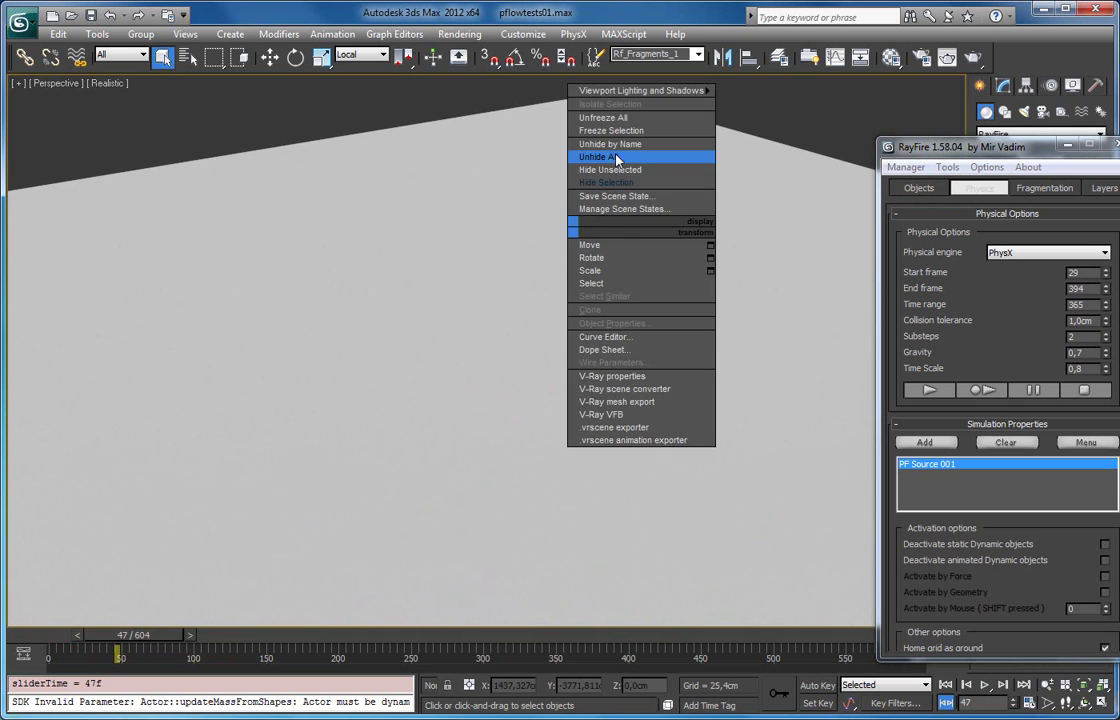
left_click(545, 142)
double_click(403, 133)
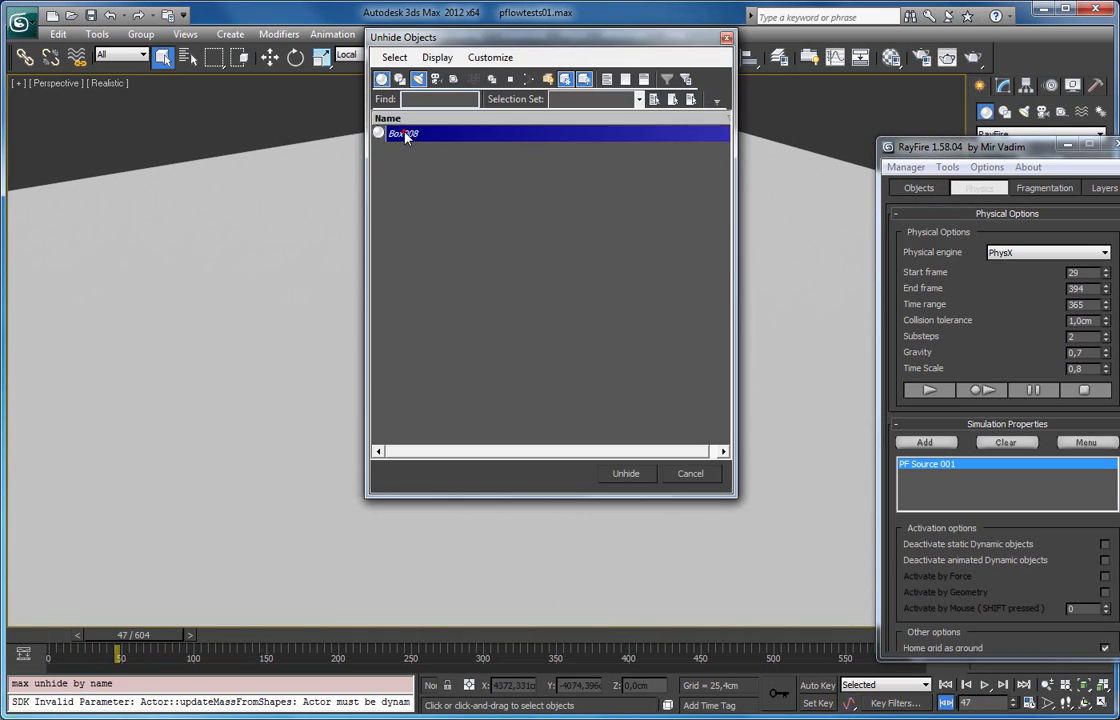
Step: Select the Box008 wall and add it to RayFire's Dynamic / Impact Objects
left_click(226, 309)
middle_click_drag(226, 336, 405, 332)
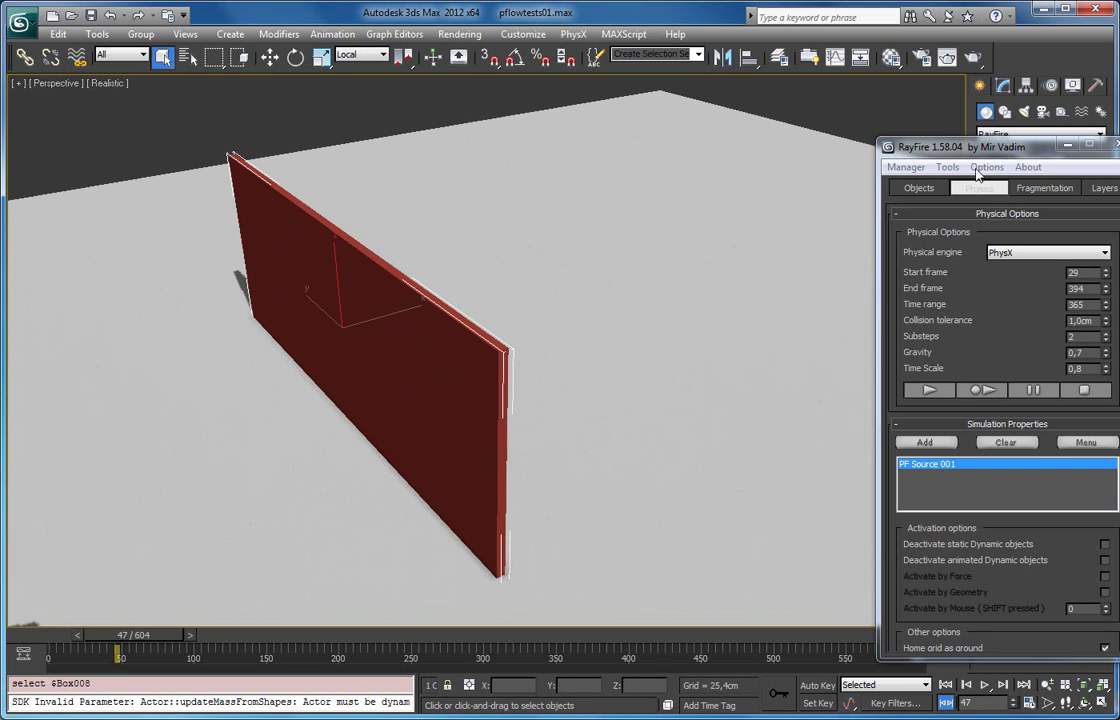
left_click(912, 189)
left_click_drag(916, 236, 928, 272)
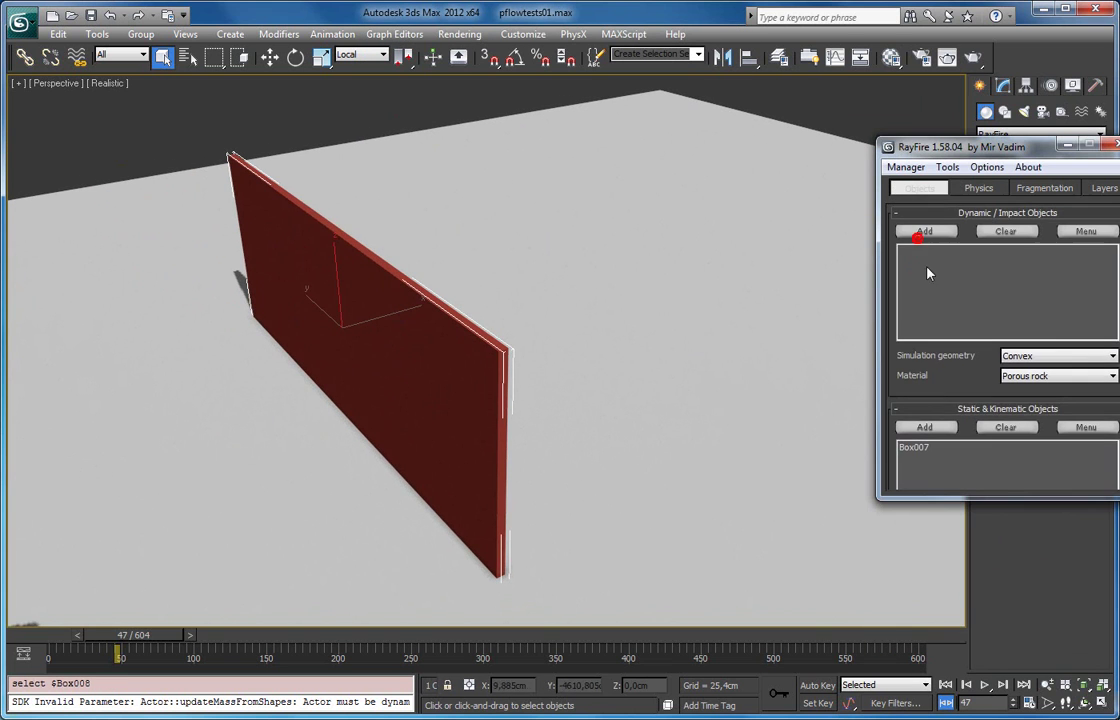
left_click(925, 235)
Step: Fragment the Box008 wall with the Slice - Bricks type and show edged faces to inspect the bricks
left_click(1040, 188)
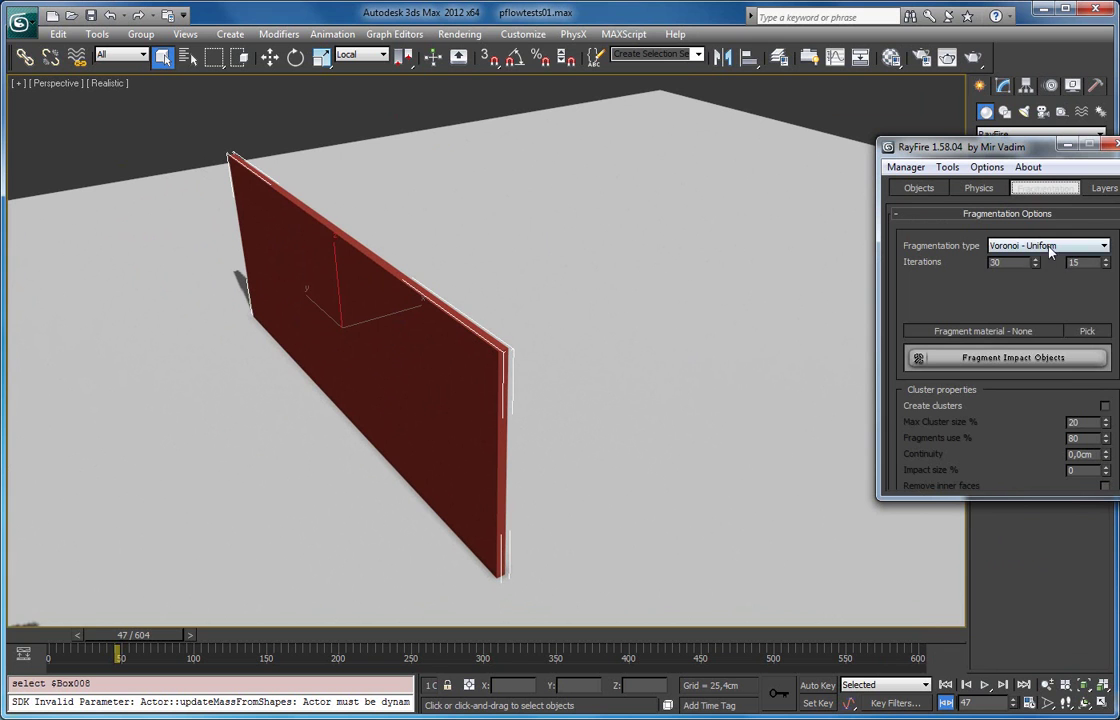
left_click(1047, 245)
left_click(1012, 407)
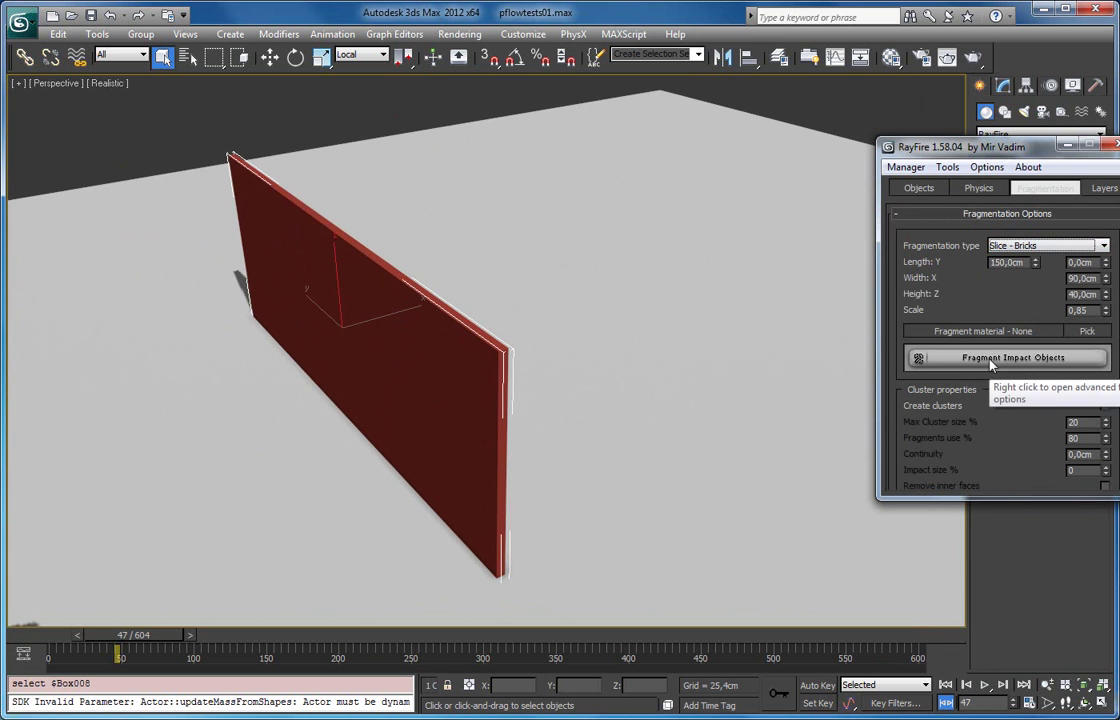
left_click(989, 359)
left_click(395, 350)
middle_click_drag(420, 330, 704, 166, "alt")
key("F4")
Step: Send the wall's brick fragments from Dynamic / Impact Objects to Sleeping Objects and review the sleeping objects' settings
left_click(915, 189)
left_click(1088, 231)
left_click(1090, 257)
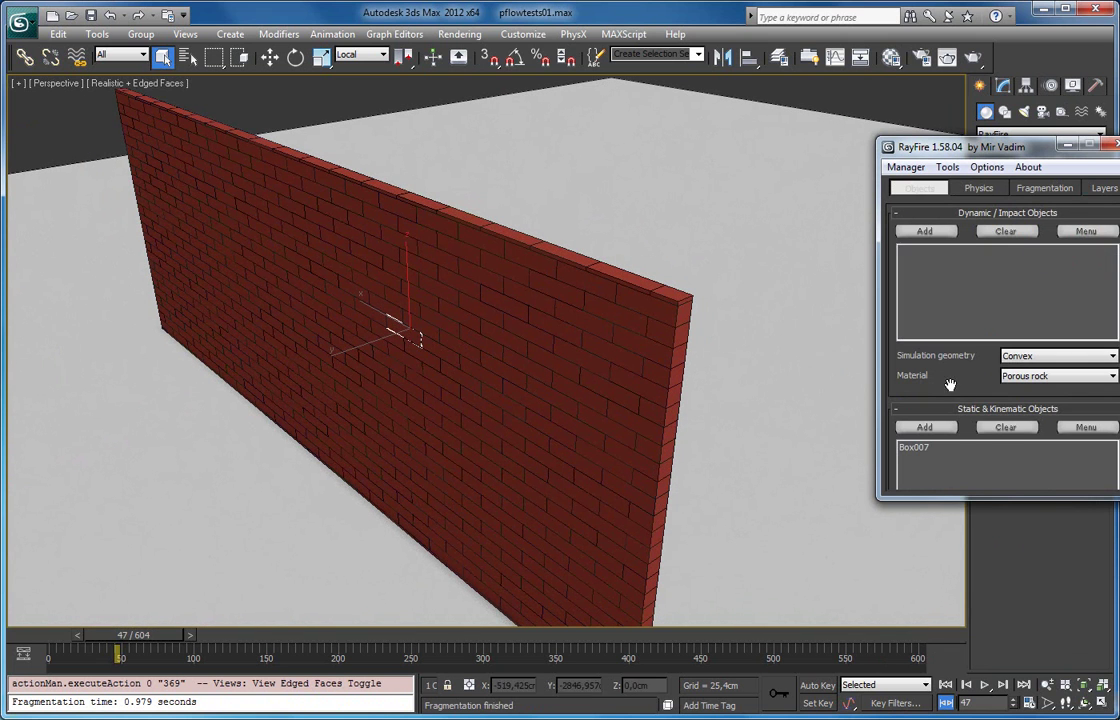
scroll(967, 355, "down", 2)
scroll(968, 380, "down", 2)
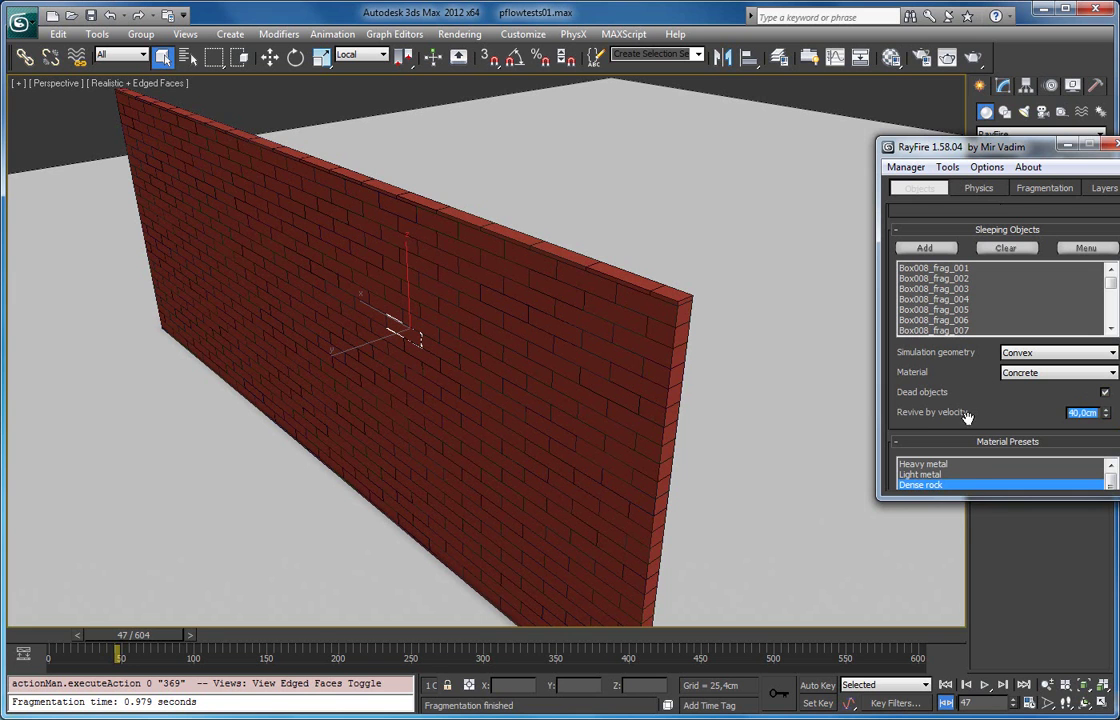
Step: Set the timeline to frame 70 and move the PF Source 001 emitter slightly upward relative to the wall
scroll(402, 179, "down", 6)
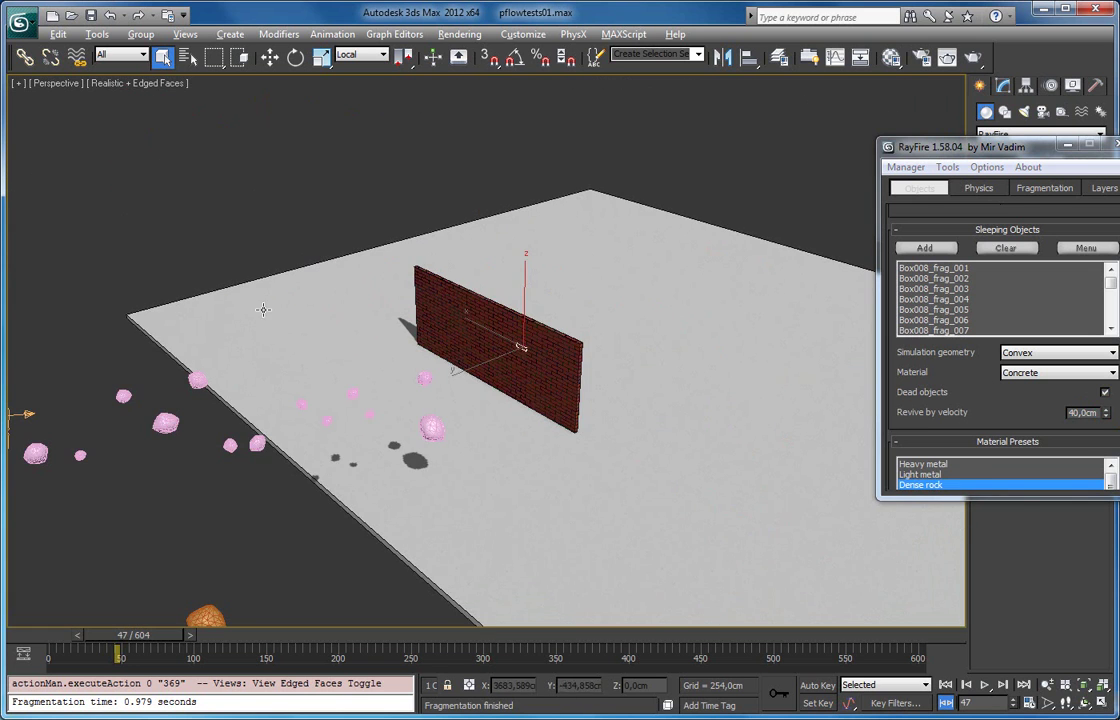
middle_click_drag(285, 318, 290, 632, "alt")
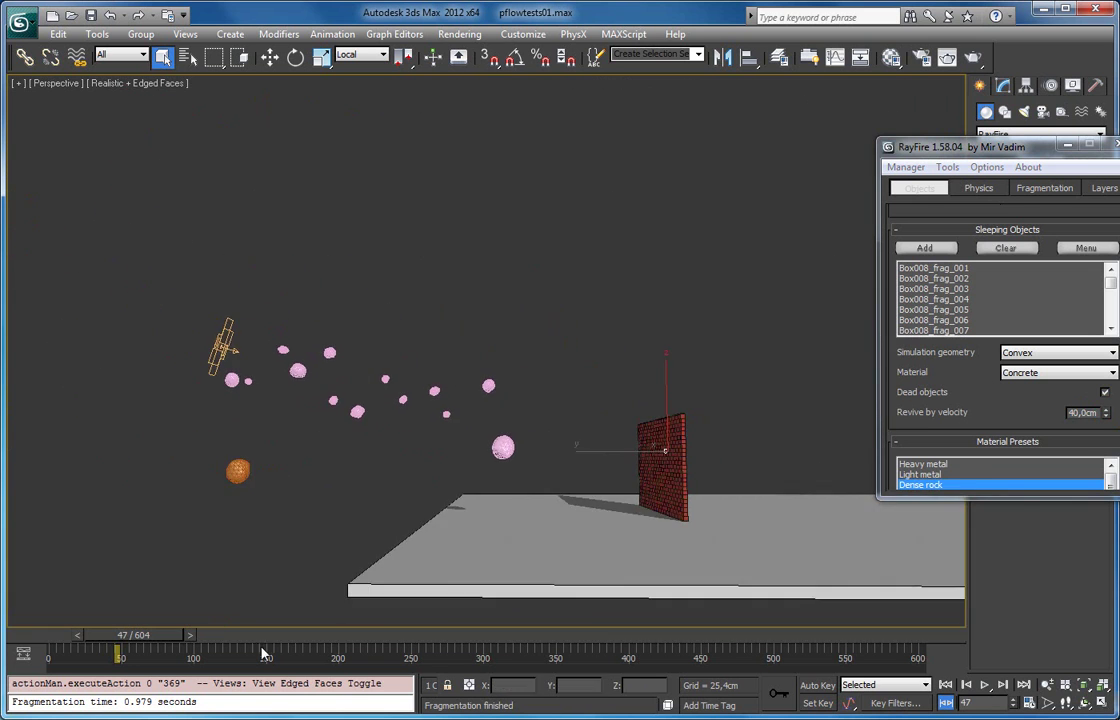
left_click_drag(166, 640, 197, 643)
left_click(240, 357)
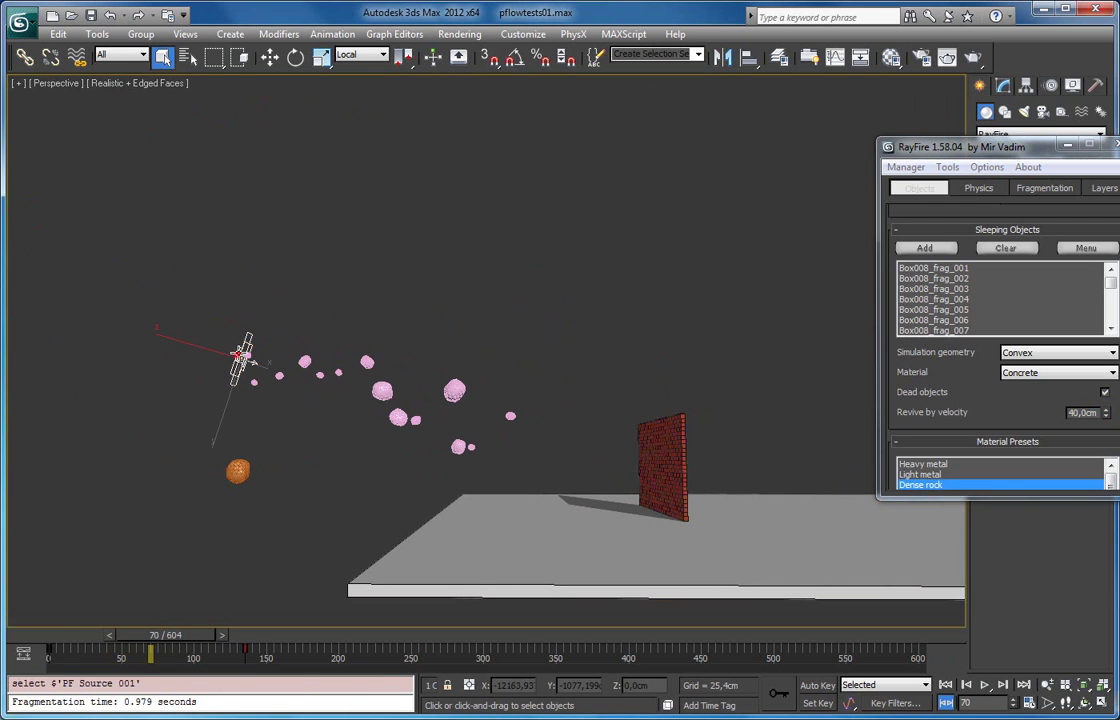
key("w")
left_click_drag(213, 373, 218, 343)
Step: Turn off edged faces, select the PF Source 001 rocks and view them approaching the brick wall
middle_click_drag(375, 398, 391, 402, "alt")
scroll(389, 398, "up", 3)
key("F4")
scroll(478, 350, "up", 3)
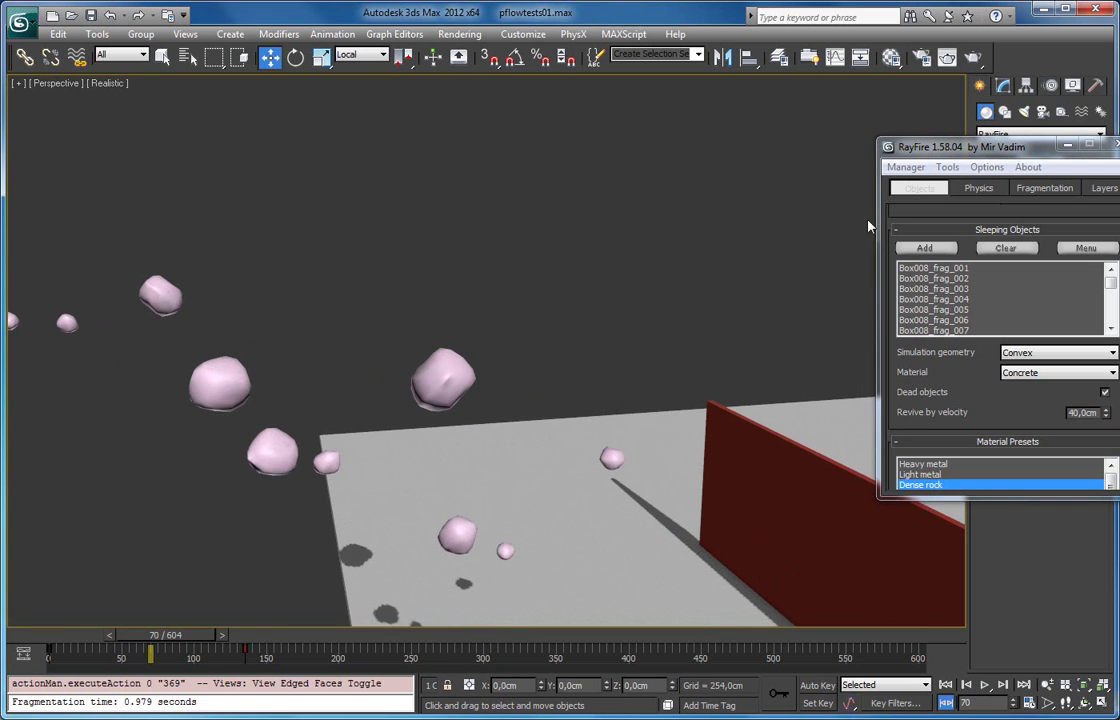
left_click(453, 365)
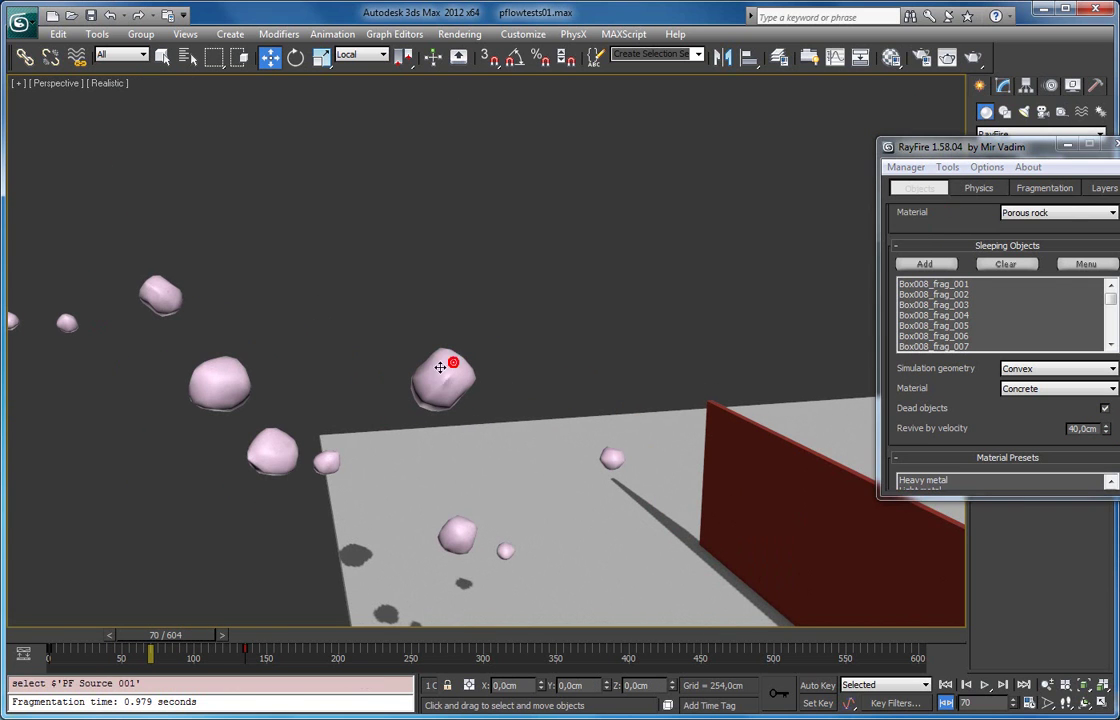
middle_click_drag(425, 378, 690, 392, "alt")
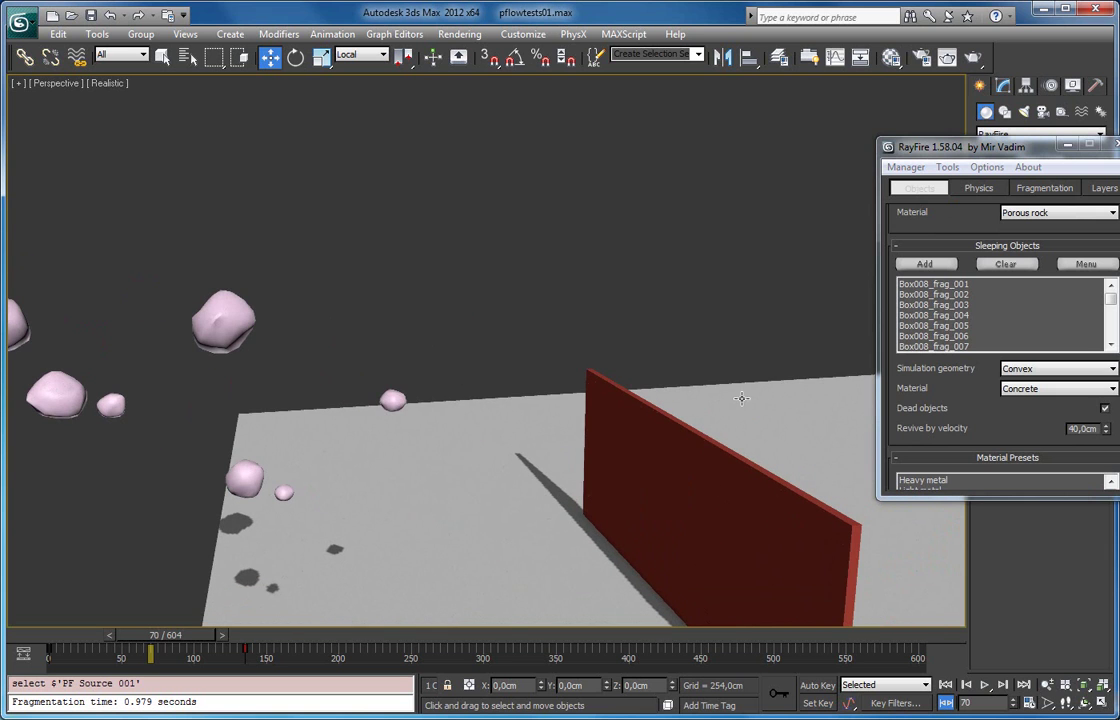
Step: Set the fragmentation type to Voronoi - Uniform and the demolition Material Solidity to 1,25
left_click(1040, 188)
left_click(1037, 247)
left_click(1030, 300)
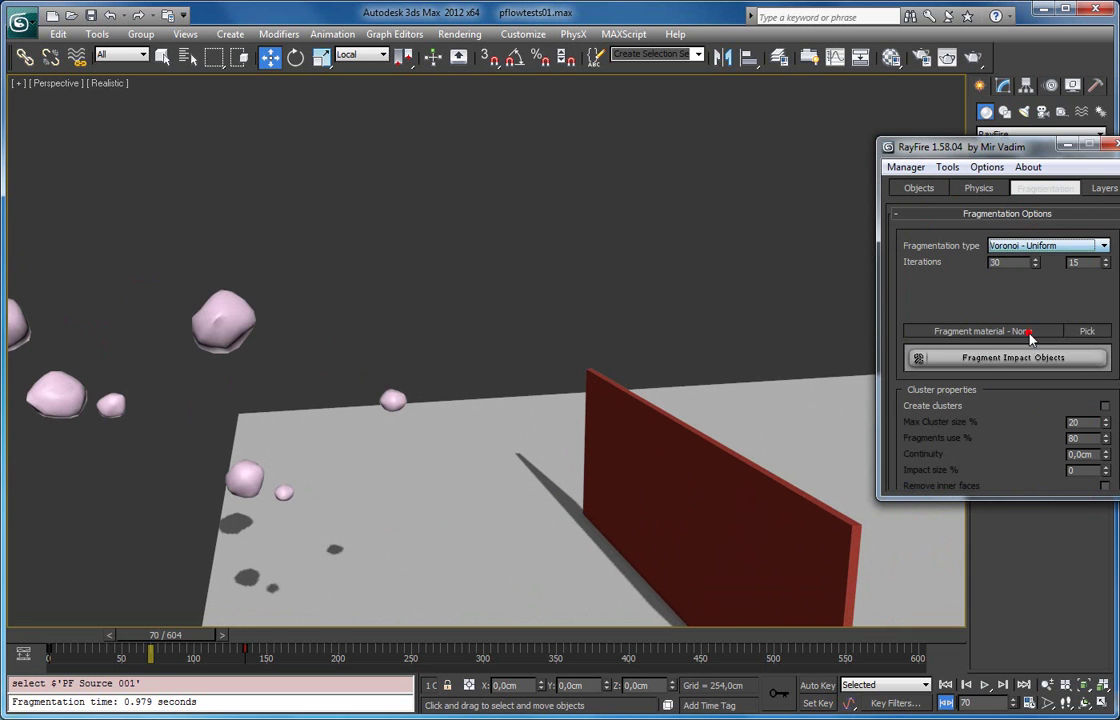
left_click(985, 188)
scroll(990, 289, "down", 5)
scroll(1000, 320, "down", 2)
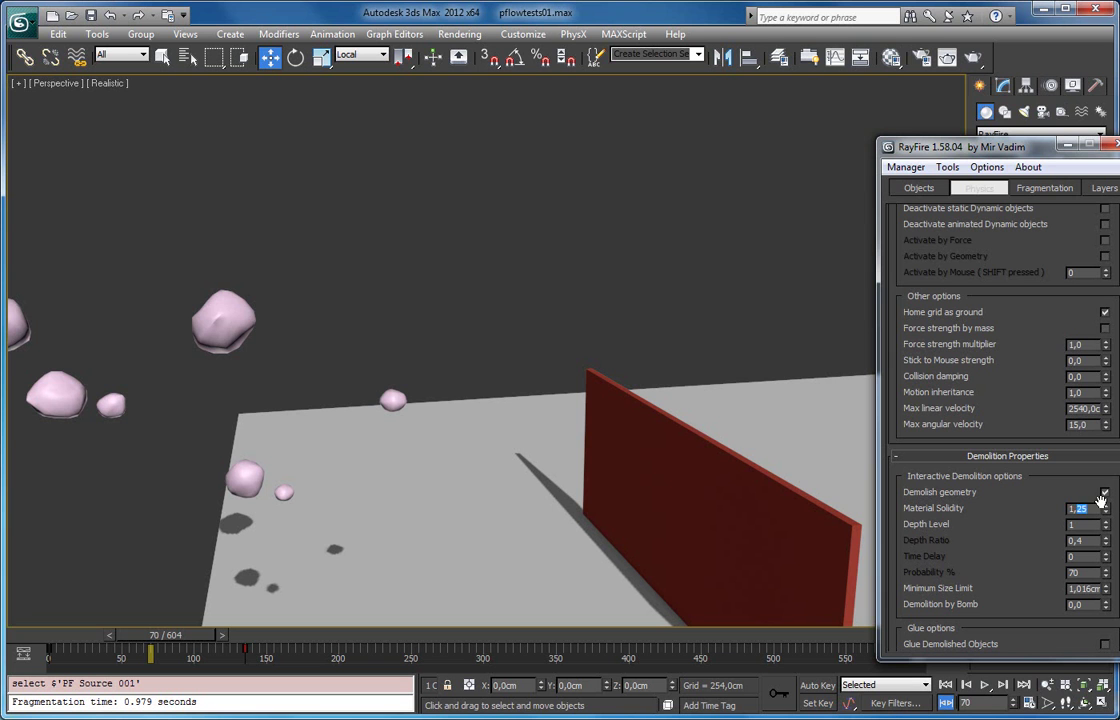
middle_click_drag(492, 296, 627, 334, "alt")
Step: Collapse the Simulation Properties and Demolition Properties sections and bring the RayFire window fully into view
left_click_drag(1000, 337, 969, 678)
scroll(983, 487, "down", 1)
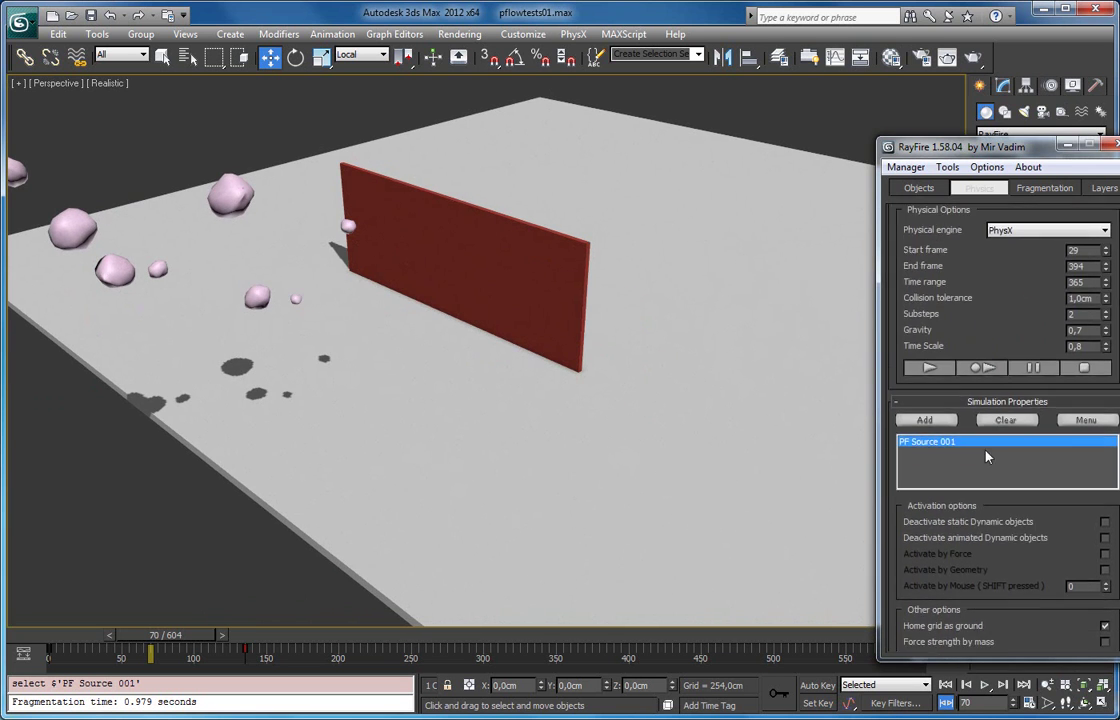
left_click(995, 402)
left_click(982, 419)
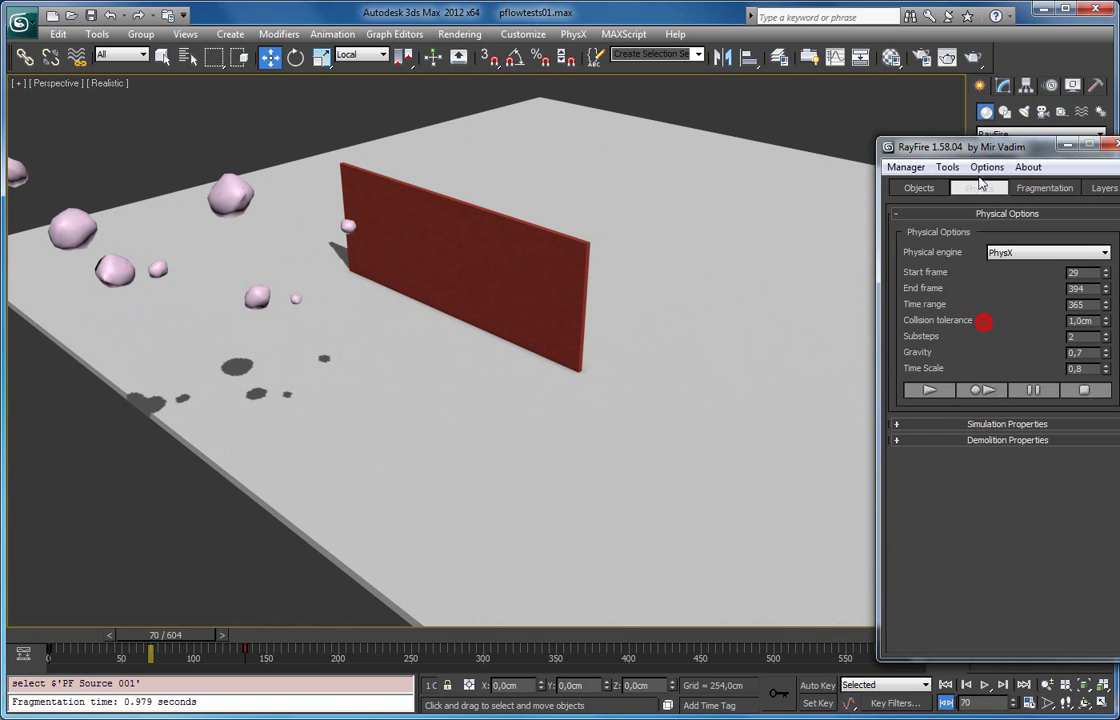
left_click_drag(985, 144, 900, 101)
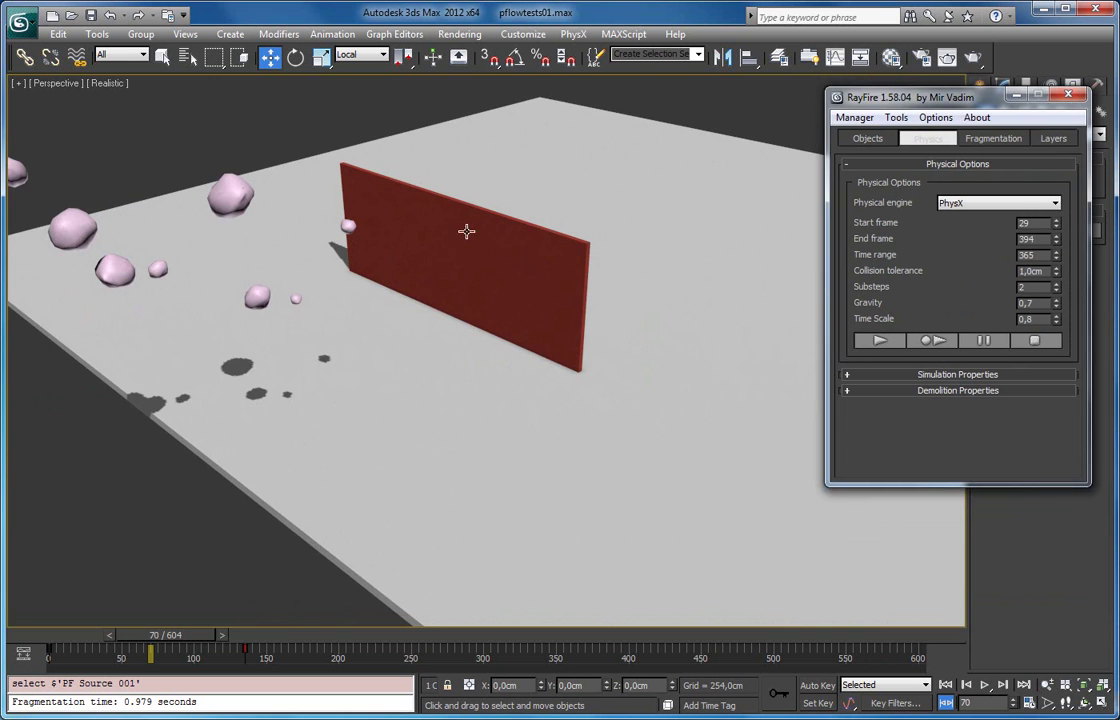
Step: Start baking the PhysX simulation with a closer view of the brick wall
scroll(499, 317, "up", 3)
key("z")
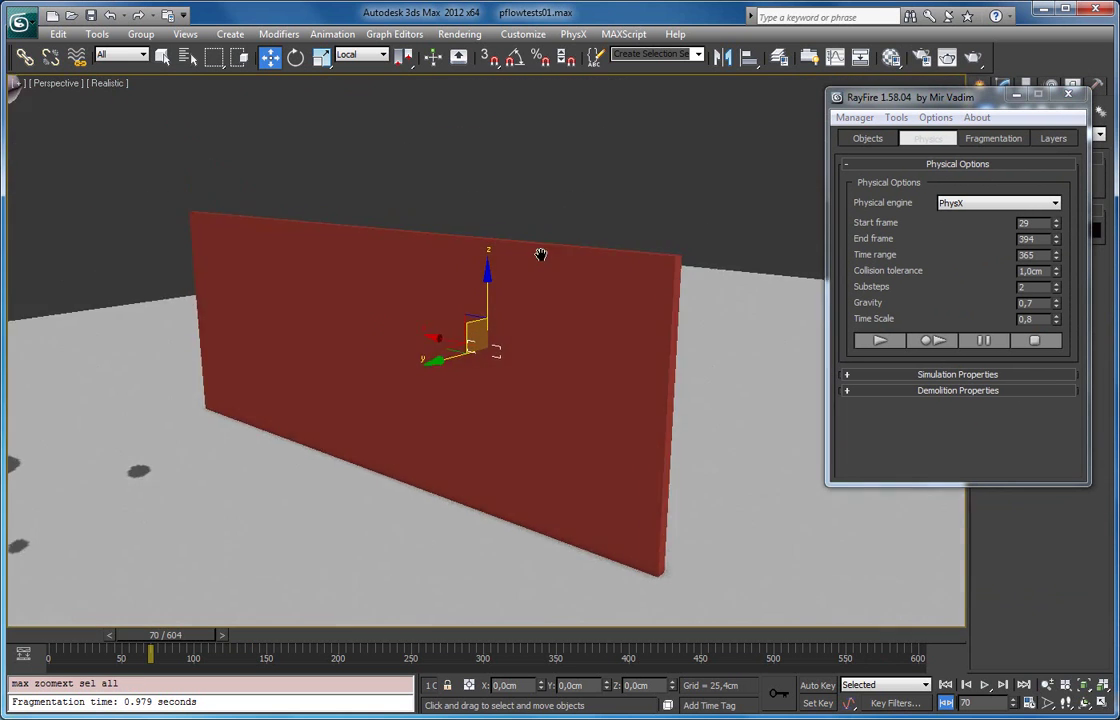
middle_click_drag(541, 255, 547, 252, "alt")
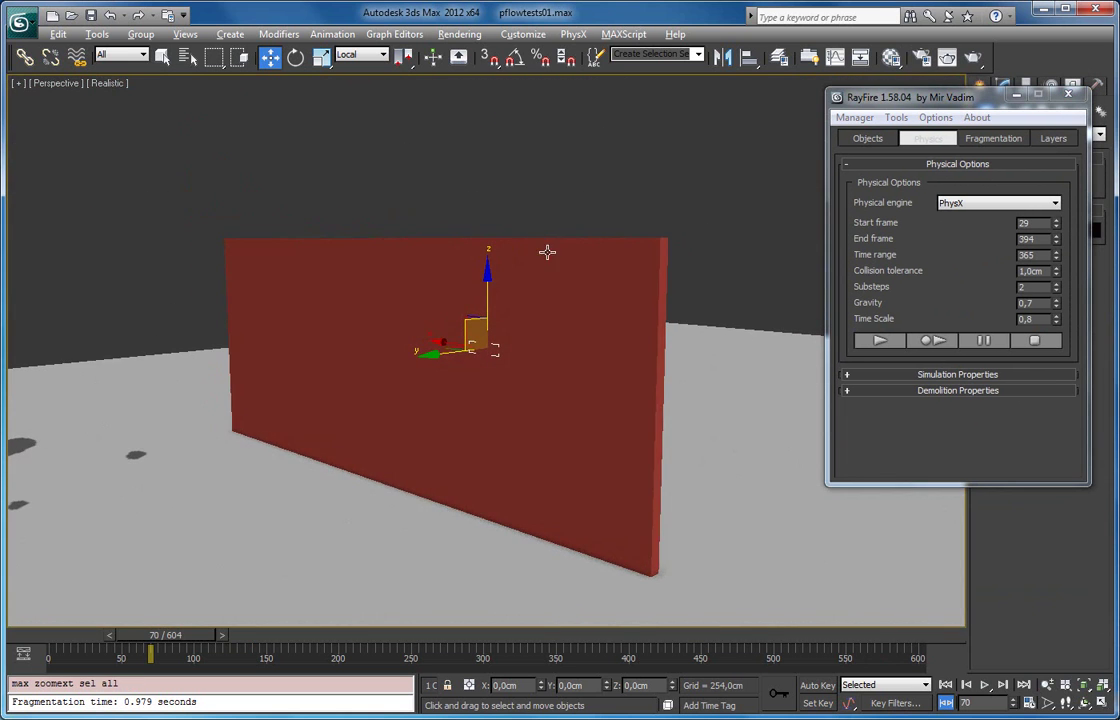
left_click(938, 342)
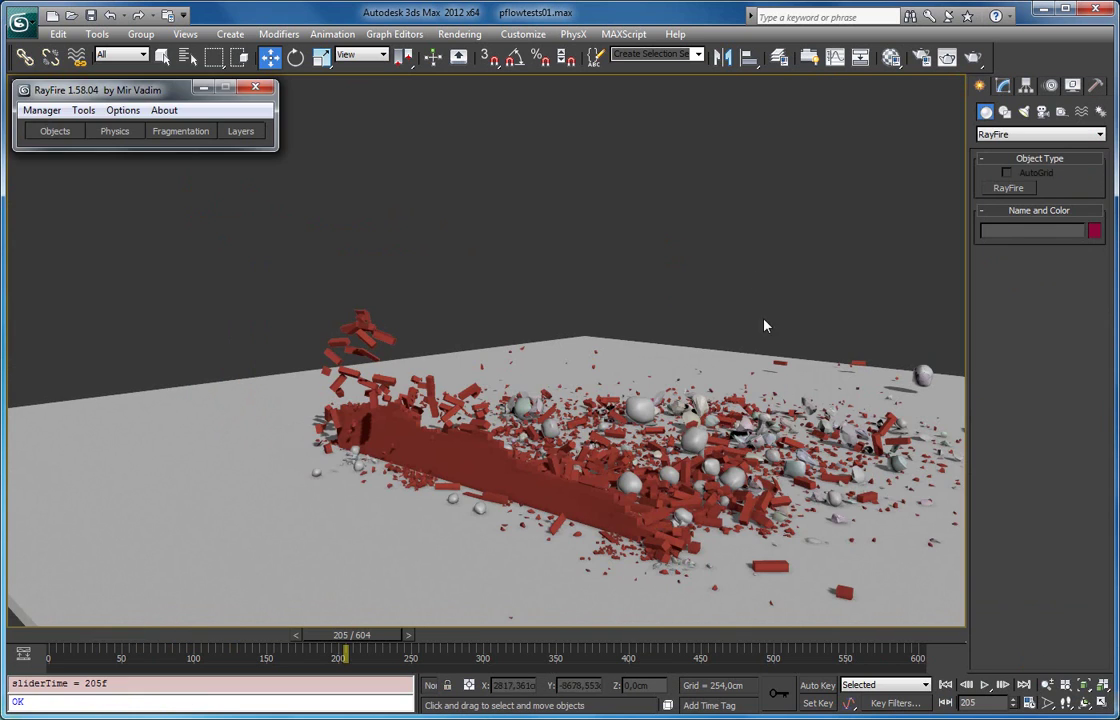
Step: Examine the demolished wall and rock debris at frame 205, checking the object count by selecting everything, and clear the selection
left_click(751, 266)
middle_click_drag(697, 302, 488, 376, "alt")
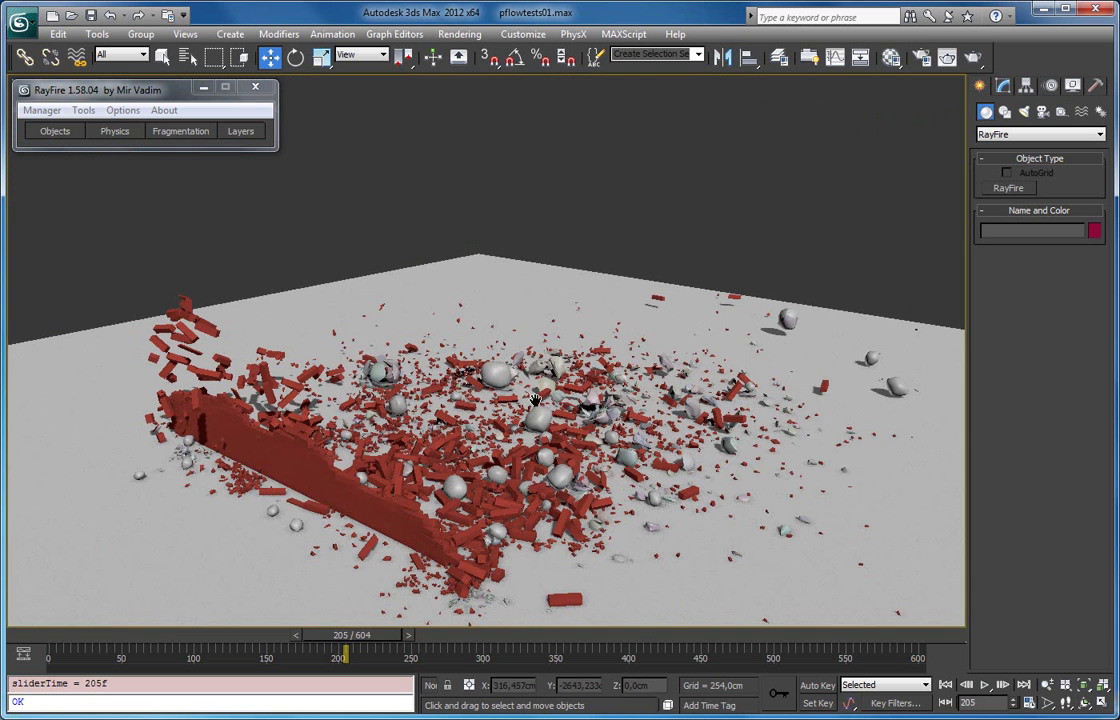
middle_click_drag(527, 432, 542, 389, "alt")
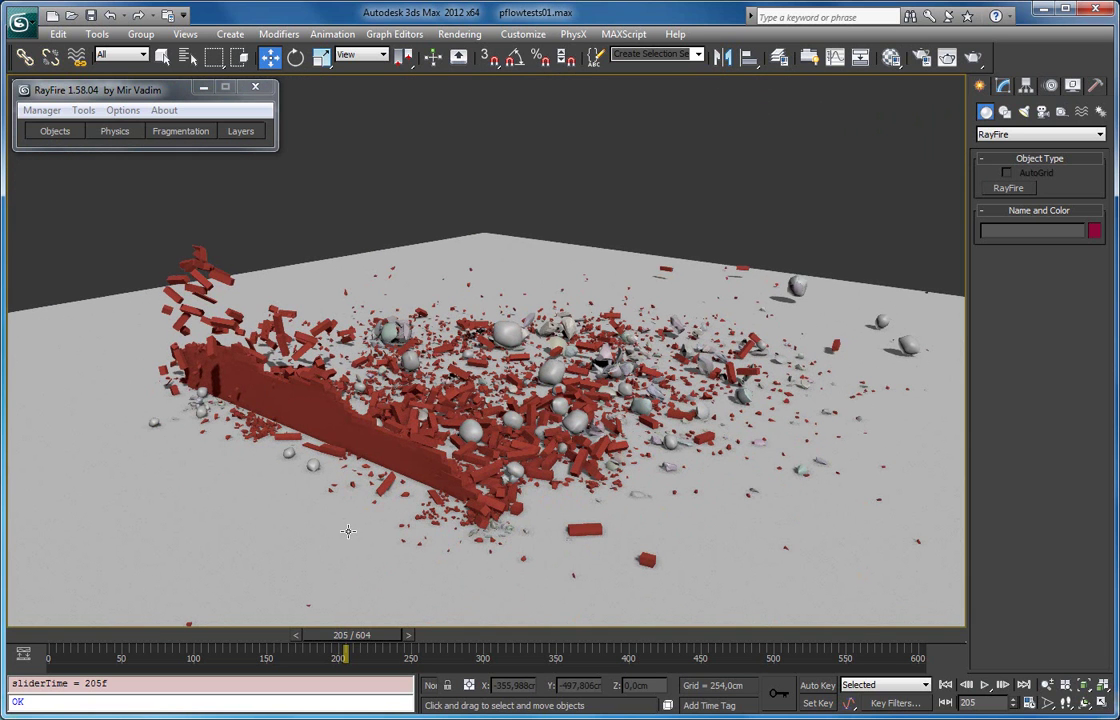
key("ctrl+a")
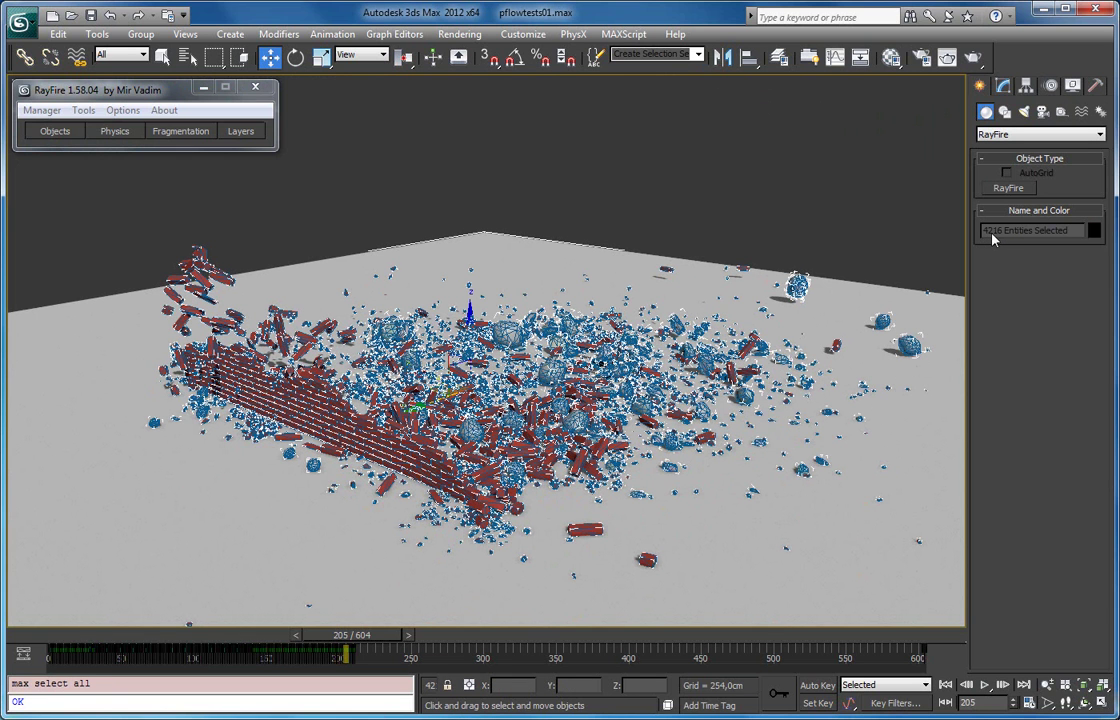
left_click(757, 122)
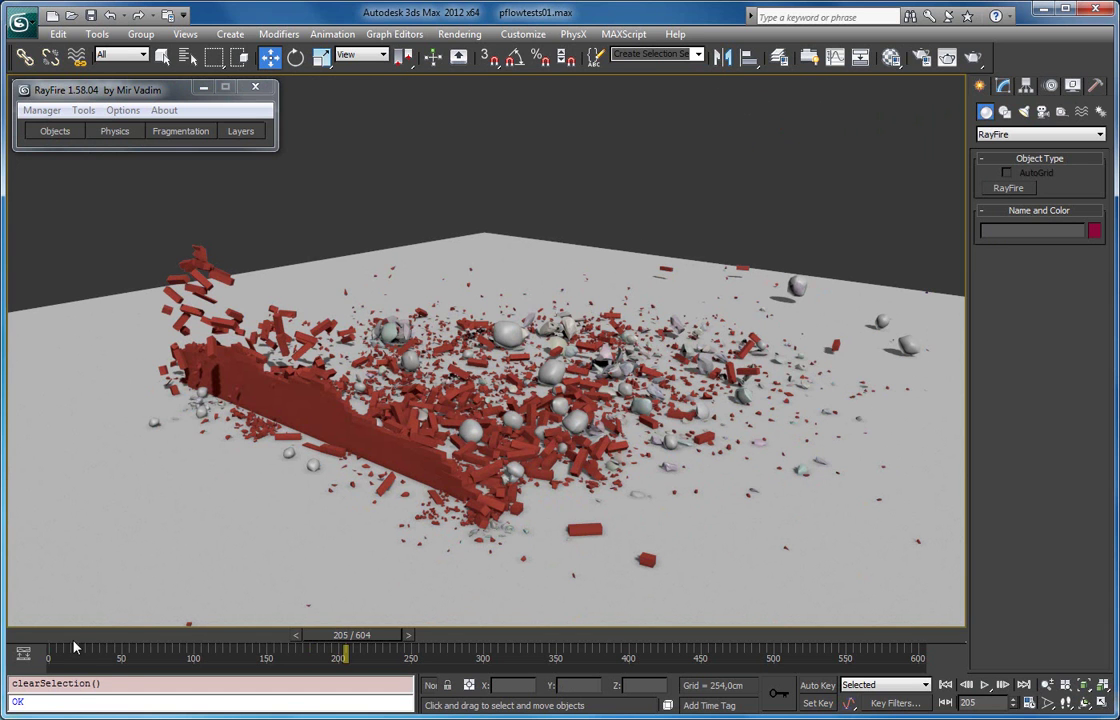
Step: Scrub through the baked simulation, play its viewport preview animation from the high view and close the player
left_click_drag(80, 640, 330, 610)
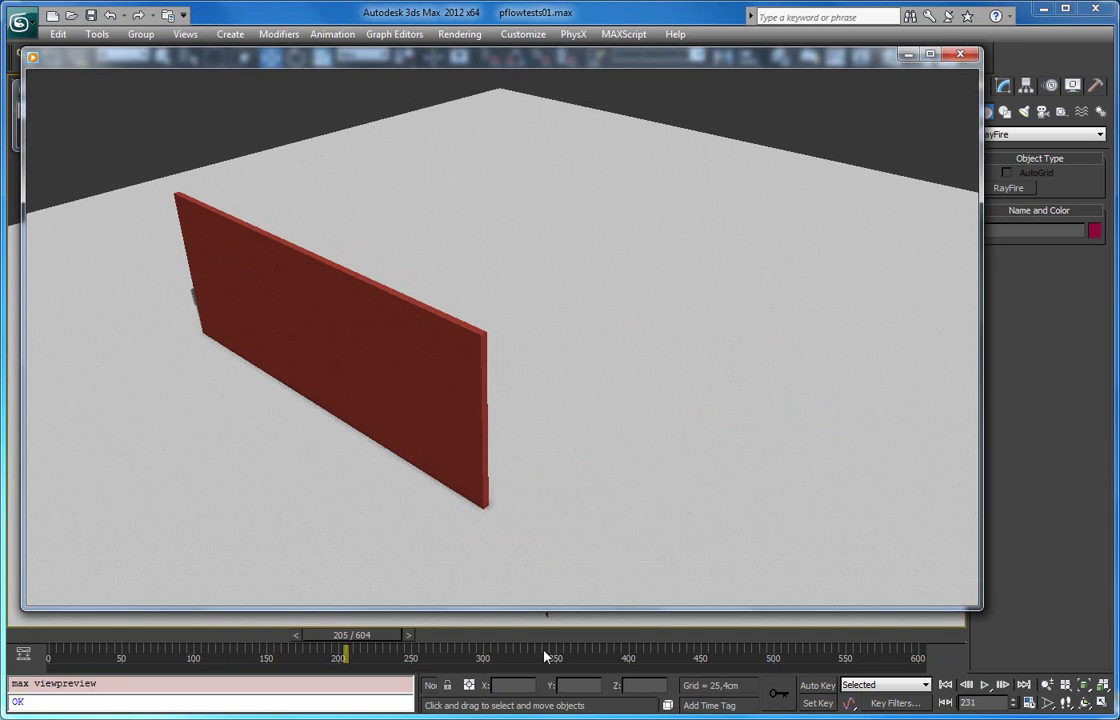
left_click(501, 585)
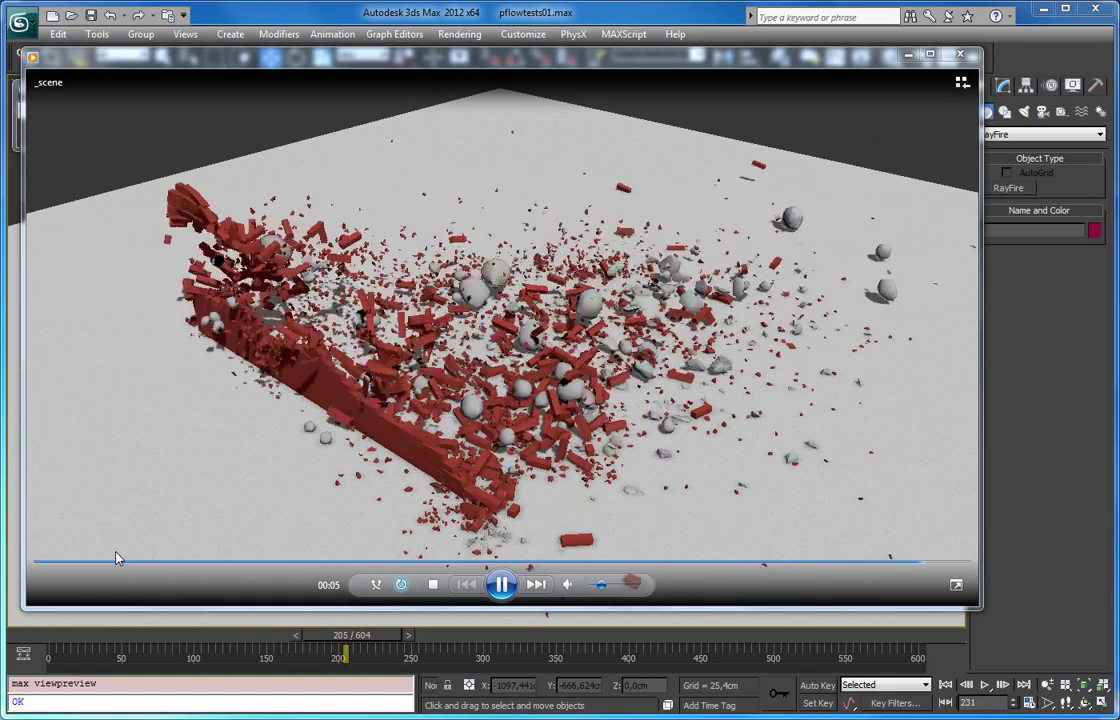
left_click(962, 57)
Step: Reframe the viewport to a low close-up facing the brick wall and inspect the rock impact at frame 101
middle_click_drag(690, 272, 420, 235, "alt")
middle_click_drag(667, 337, 592, 292)
scroll(682, 313, "up", 3)
middle_click_drag(681, 313, 534, 345, "alt")
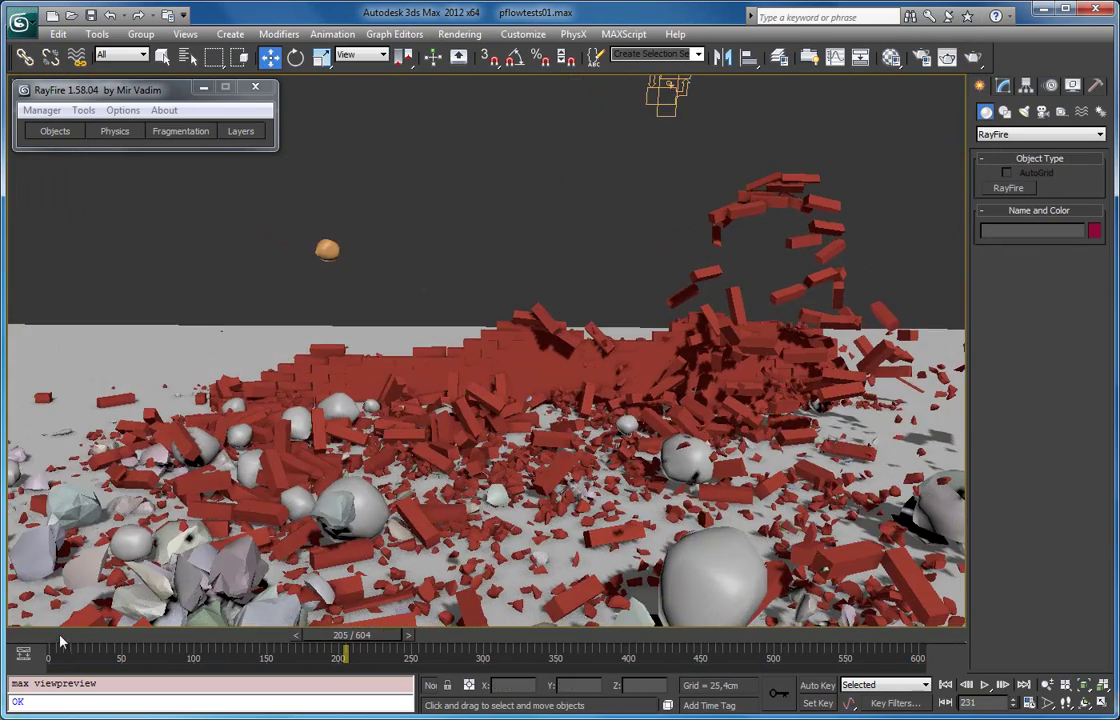
left_click_drag(105, 650, 215, 655)
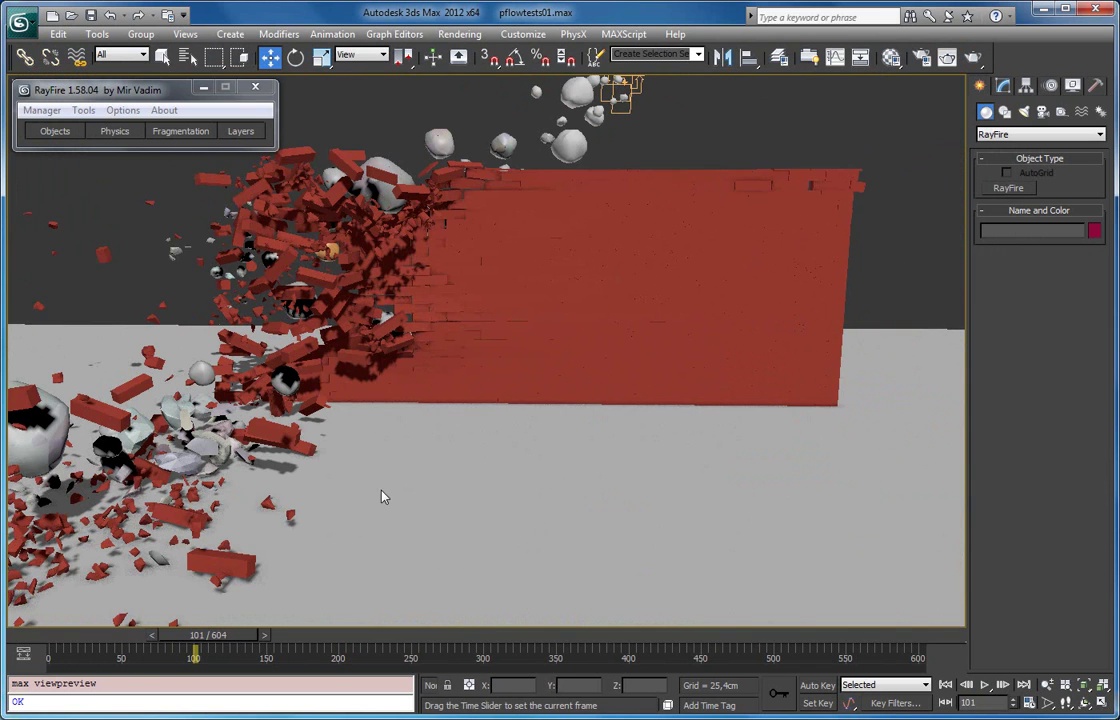
middle_click_drag(421, 424, 376, 411)
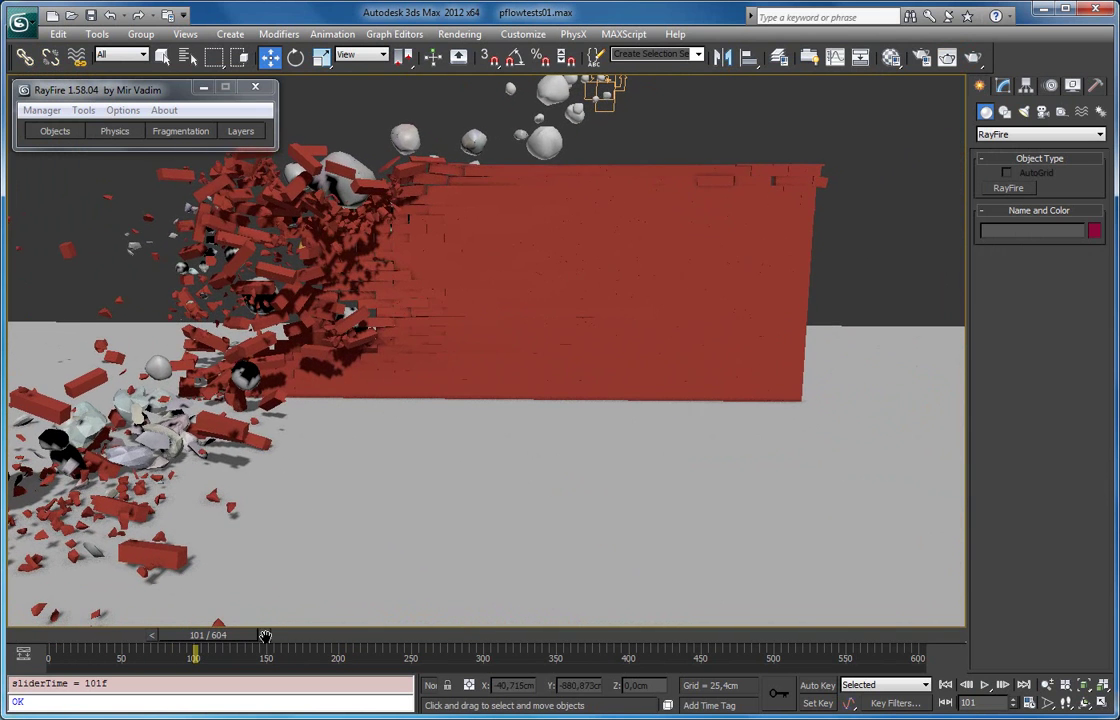
Step: Scrub the timeline to frame 204 and replay the low-angle preview animation from near its start
left_click_drag(225, 647, 398, 633)
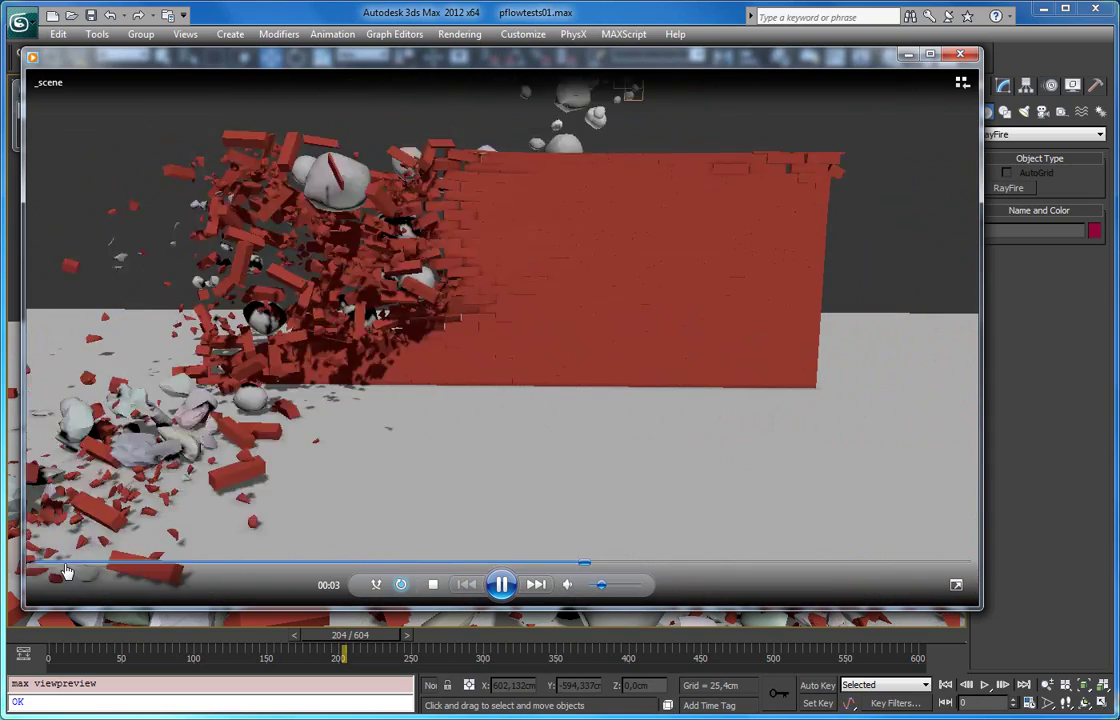
left_click(62, 563)
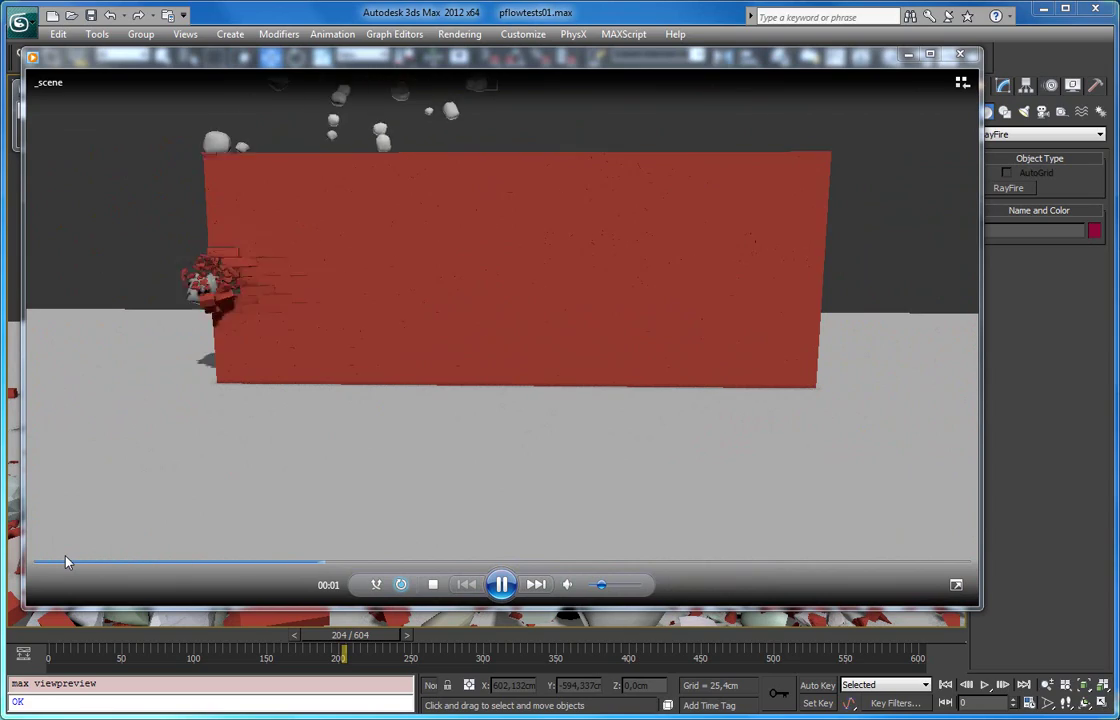